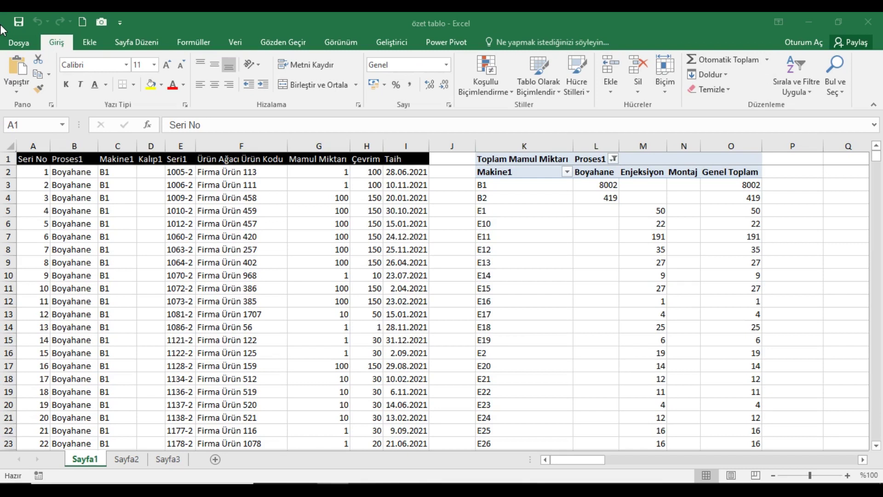
- Copy the entire Sayfa1 data table and paste it into Sayfa2
{"action": "left_click", "coordinate": [2, 18]}
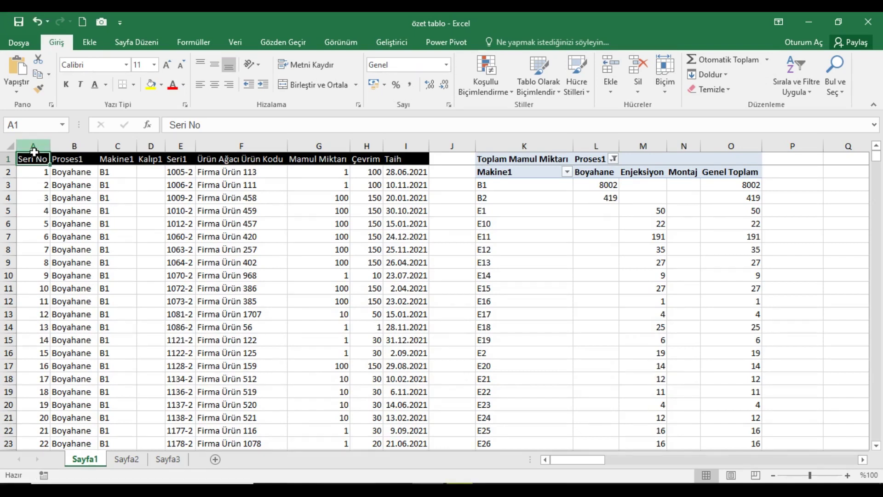
{"action": "key", "text": "ctrl+a"}
{"action": "left_click", "coordinate": [38, 74]}
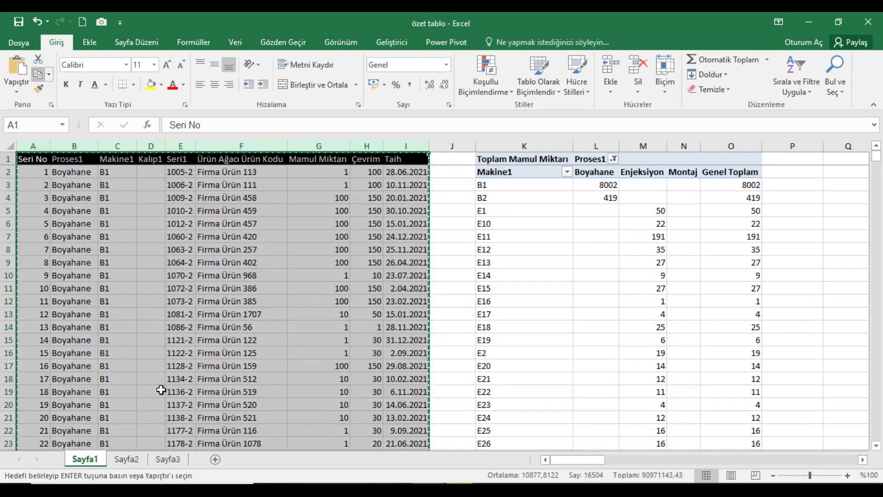
{"action": "left_click", "coordinate": [126, 459]}
{"action": "left_click", "coordinate": [23, 78]}
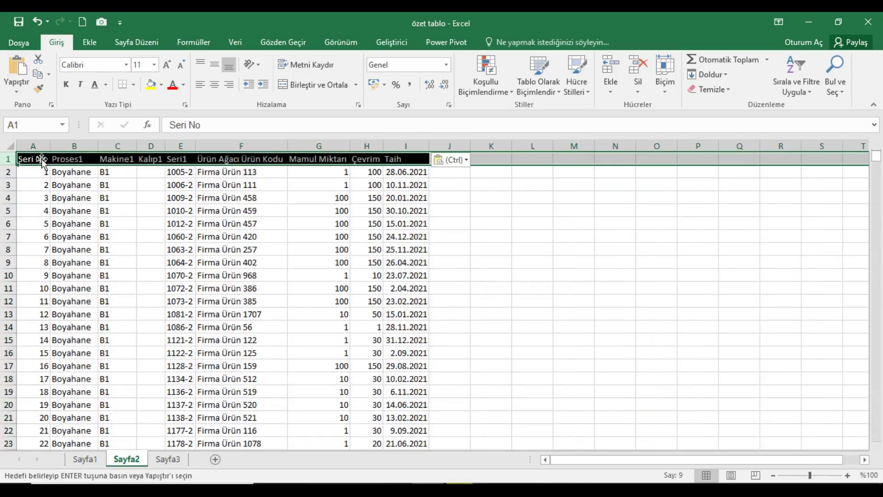
- Start a PivotTable from the Sayfa2 data range A1:I2007
{"action": "left_click", "coordinate": [20, 149]}
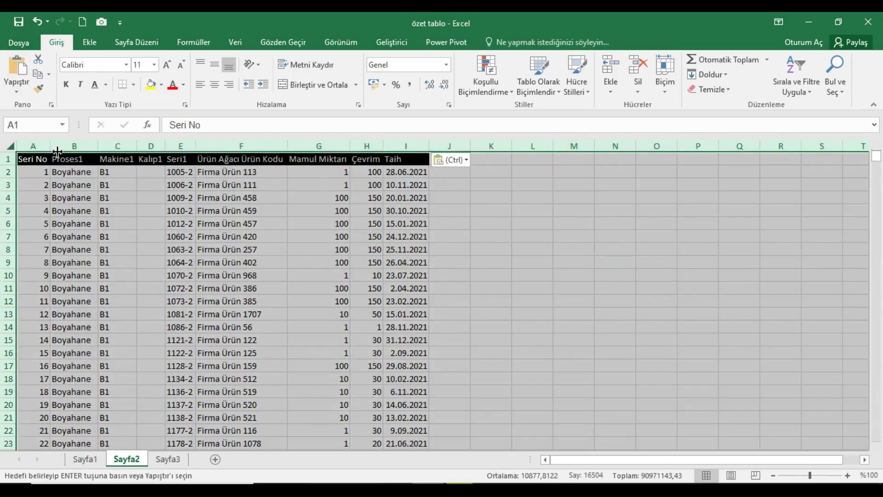
{"action": "left_click", "coordinate": [32, 162]}
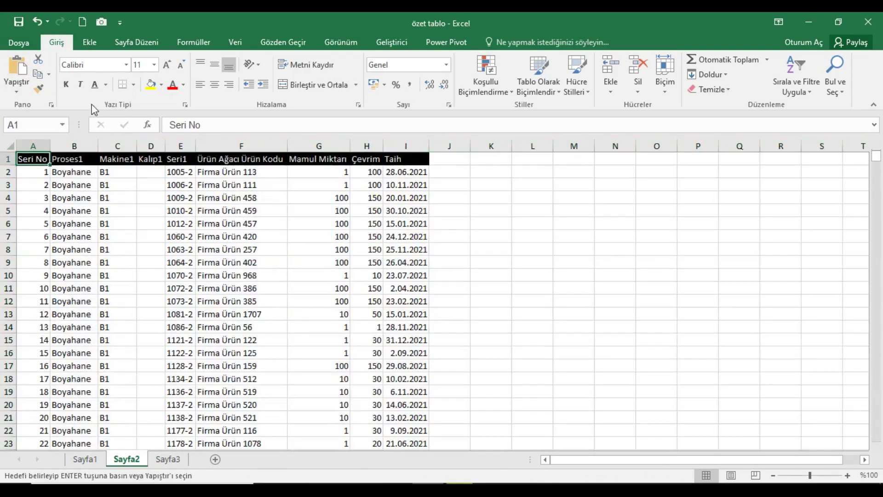
{"action": "left_click", "coordinate": [89, 42]}
{"action": "left_click", "coordinate": [29, 68]}
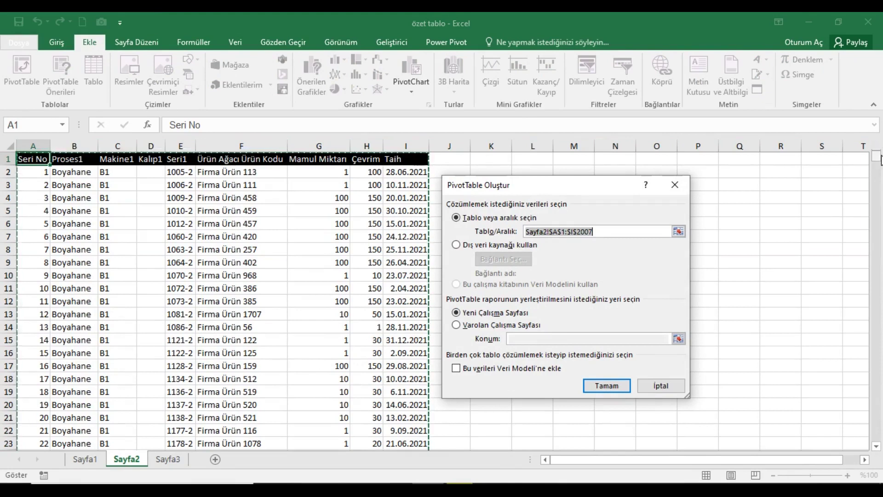
- Place the new PivotTable on the existing Sayfa2 worksheet at cell L1
{"action": "mouse_move", "coordinate": [876, 157]}
{"action": "left_mouse_down"}
{"action": "mouse_move", "coordinate": [868, 279]}
{"action": "mouse_move", "coordinate": [877, 453]}
{"action": "left_mouse_up"}
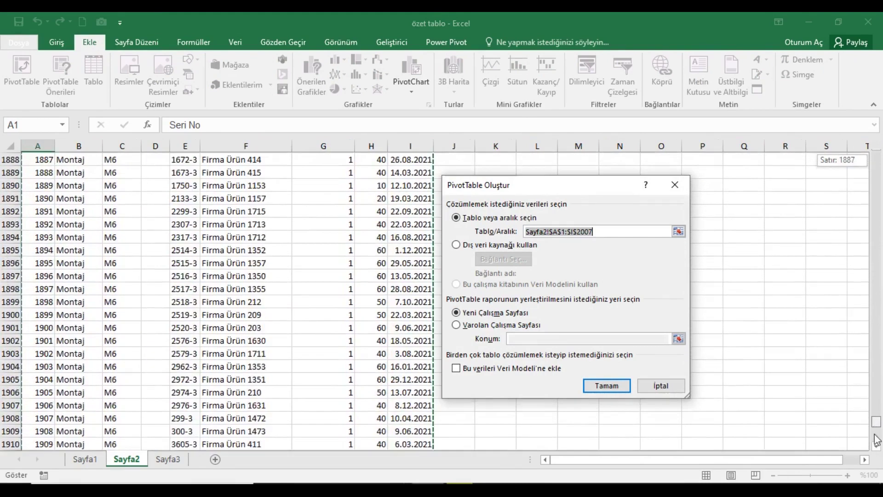
{"action": "left_click_drag", "start_coordinate": [876, 436], "coordinate": [876, 151]}
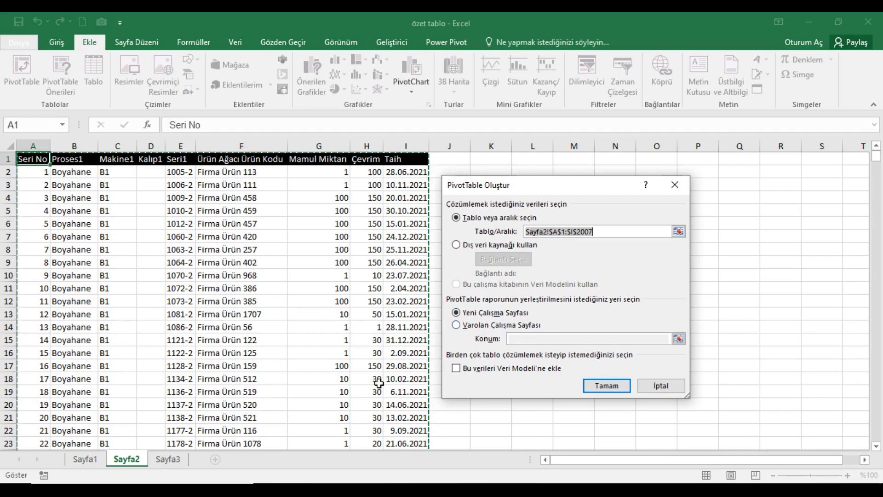
{"action": "left_click", "coordinate": [456, 325]}
{"action": "mouse_move", "coordinate": [524, 188]}
{"action": "left_mouse_down"}
{"action": "mouse_move", "coordinate": [592, 203]}
{"action": "mouse_move", "coordinate": [678, 202]}
{"action": "left_mouse_up"}
{"action": "left_click", "coordinate": [736, 353]}
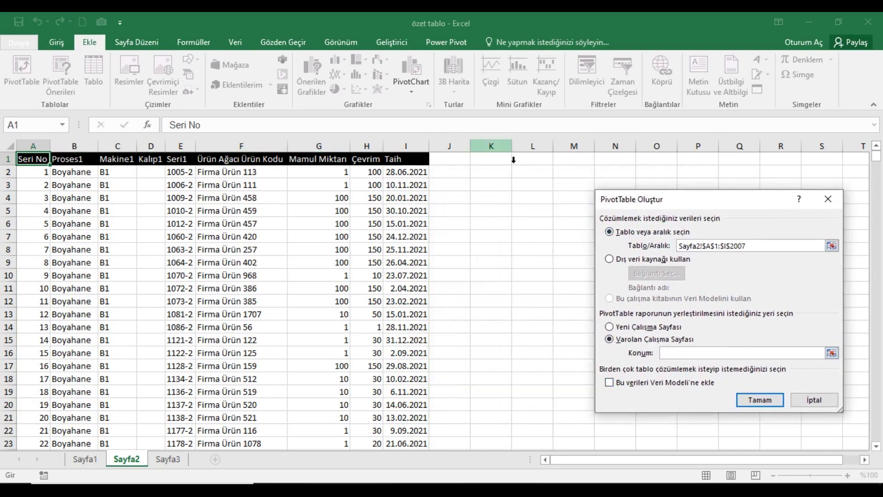
{"action": "left_click", "coordinate": [533, 161]}
{"action": "left_click", "coordinate": [764, 399]}
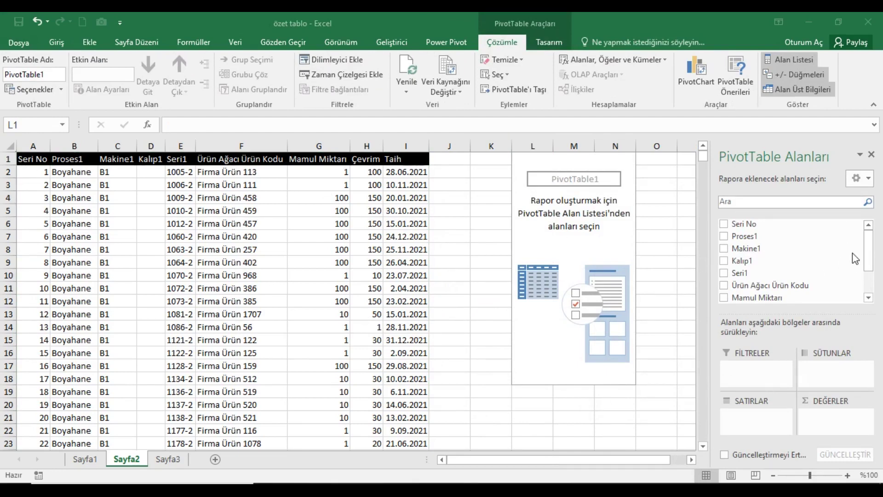
{"action": "left_click_drag", "start_coordinate": [871, 238], "coordinate": [872, 252]}
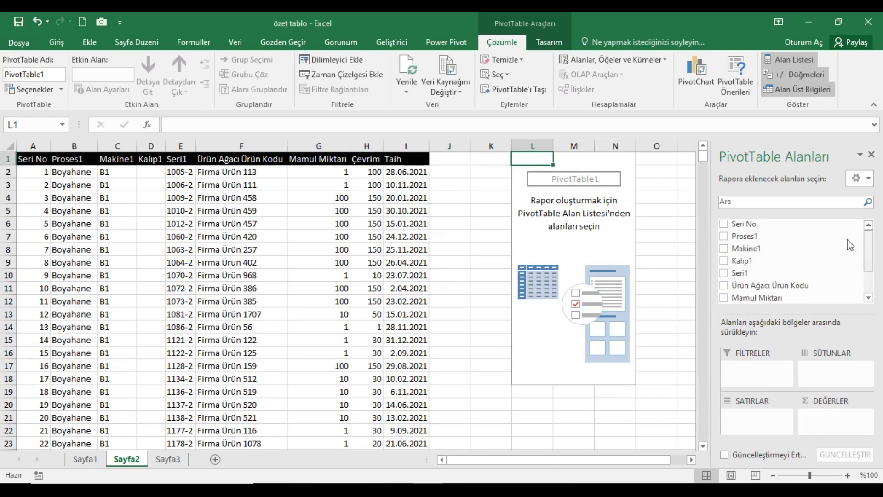
{"action": "left_click", "coordinate": [861, 155]}
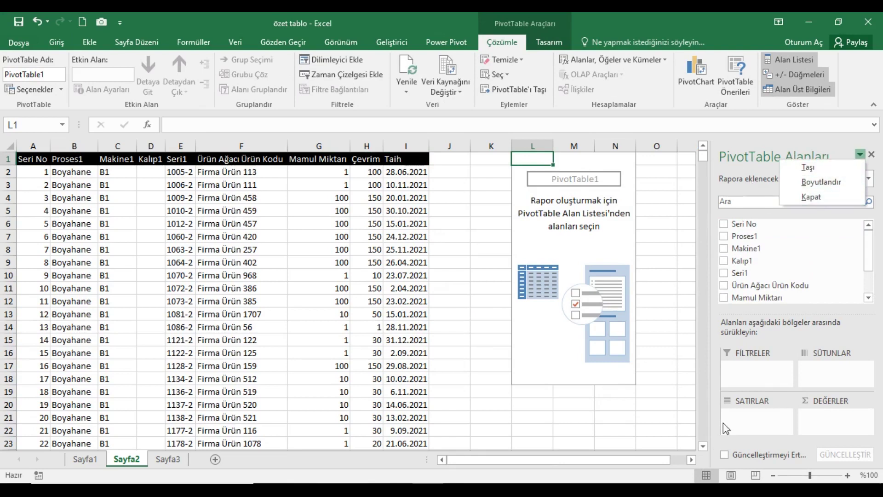
{"action": "left_click", "coordinate": [824, 184]}
{"action": "left_click_drag", "start_coordinate": [588, 411], "coordinate": [713, 411]}
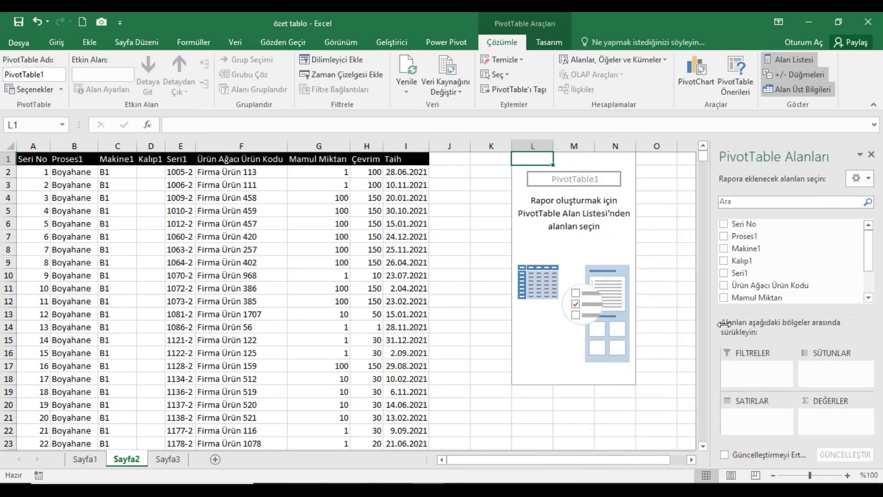
{"action": "left_click", "coordinate": [860, 155]}
{"action": "left_click", "coordinate": [844, 168]}
{"action": "left_click_drag", "start_coordinate": [744, 171], "coordinate": [817, 159]}
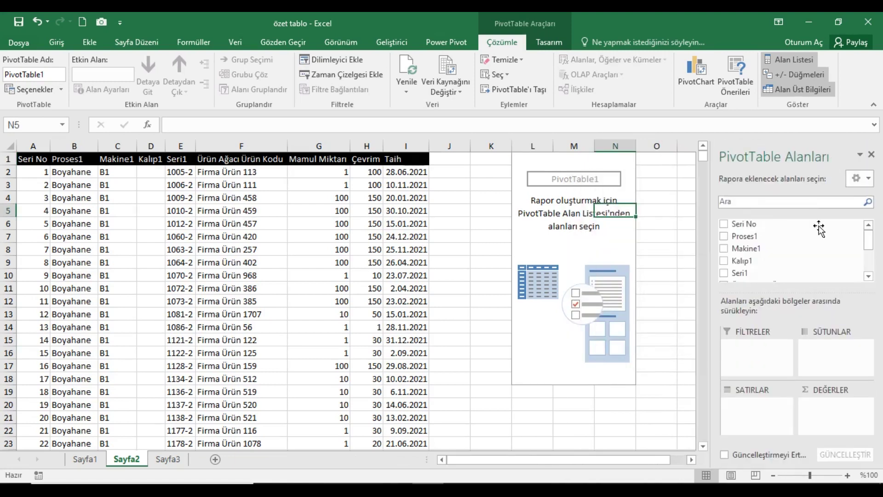
{"action": "left_click", "coordinate": [859, 155]}
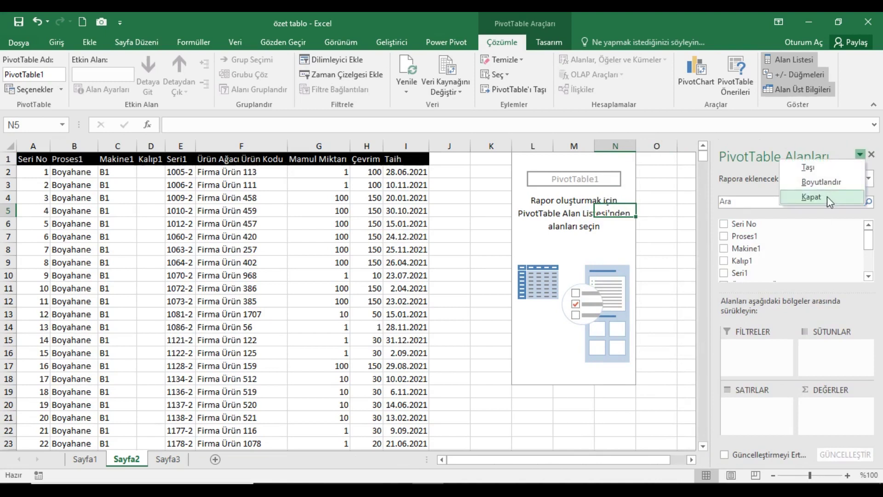
{"action": "left_click", "coordinate": [827, 197]}
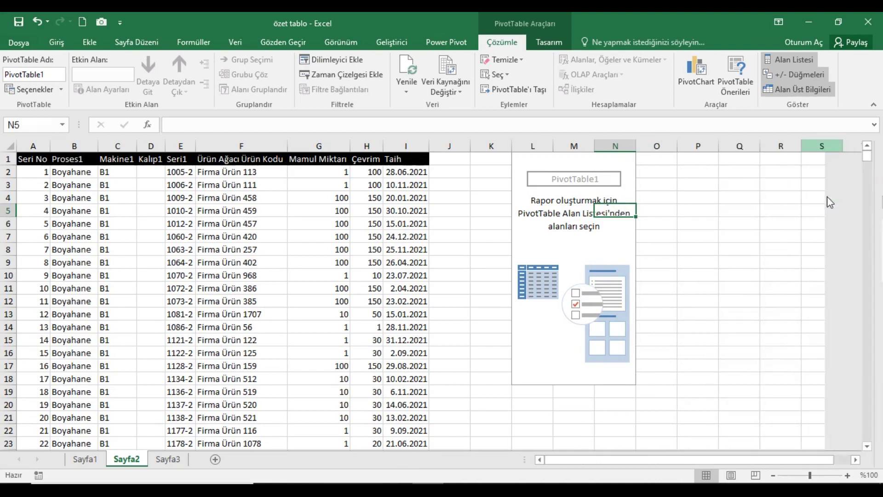
{"action": "right_click", "coordinate": [606, 174]}
{"action": "left_click", "coordinate": [635, 245]}
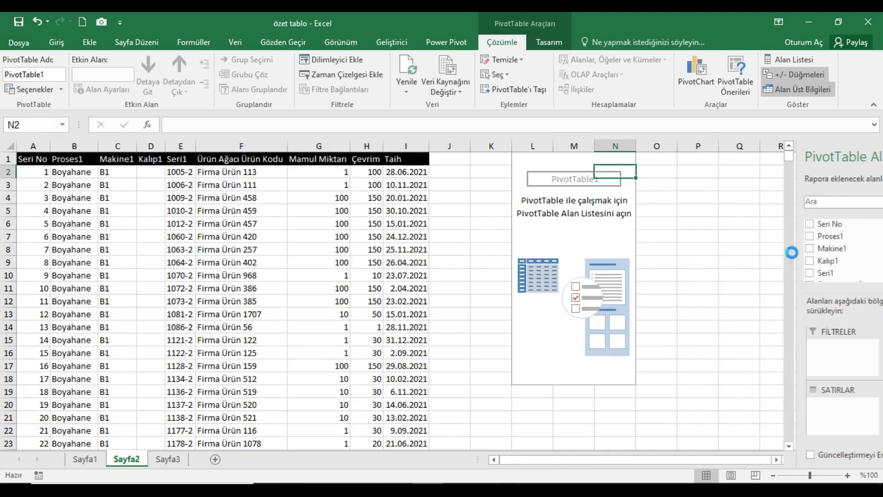
{"action": "left_click", "coordinate": [868, 182]}
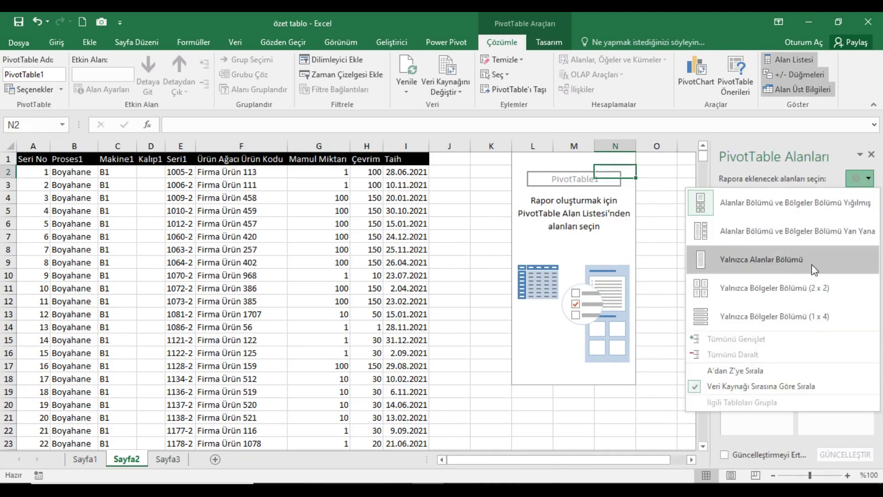
- Try the field pane's side-by-side and fields-only layouts
{"action": "left_click", "coordinate": [786, 167]}
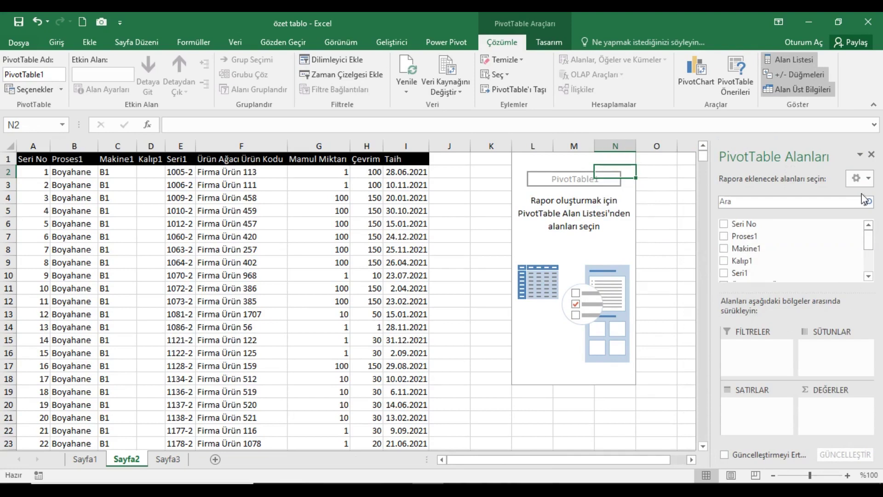
{"action": "left_click", "coordinate": [869, 179]}
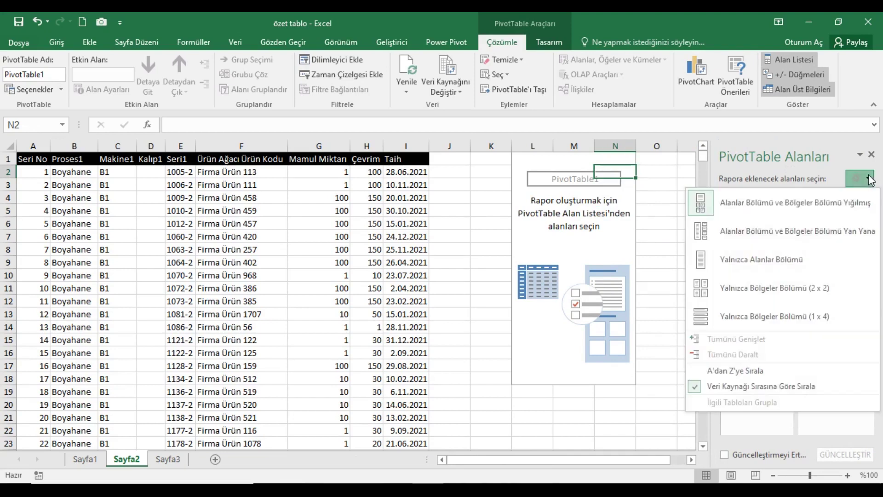
{"action": "left_click", "coordinate": [819, 225]}
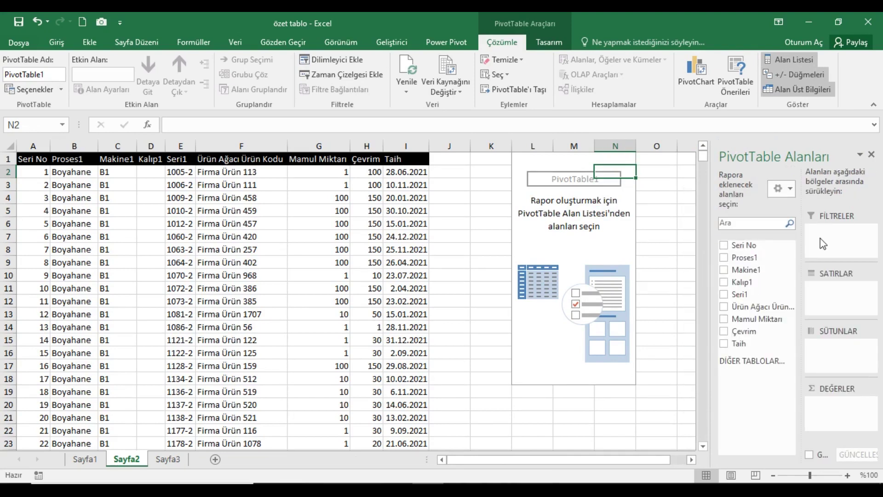
{"action": "left_click", "coordinate": [859, 159]}
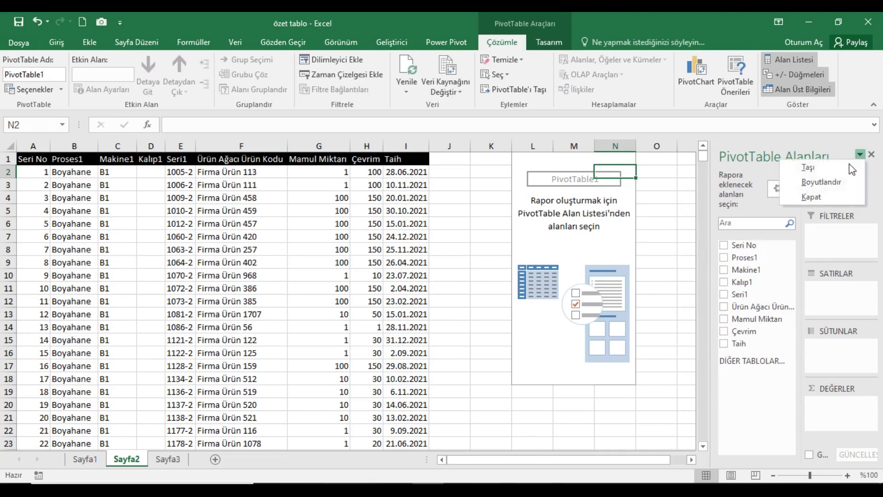
{"action": "key", "text": "Escape"}
{"action": "left_click", "coordinate": [789, 193]}
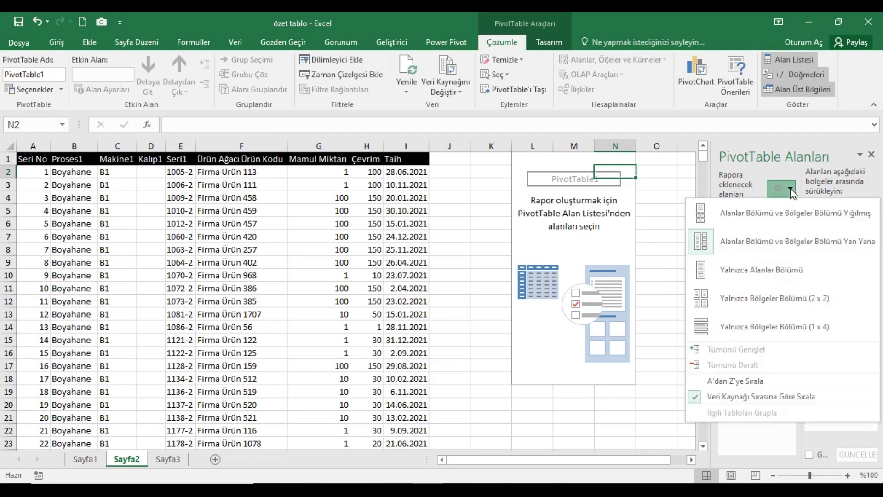
{"action": "left_click", "coordinate": [772, 273]}
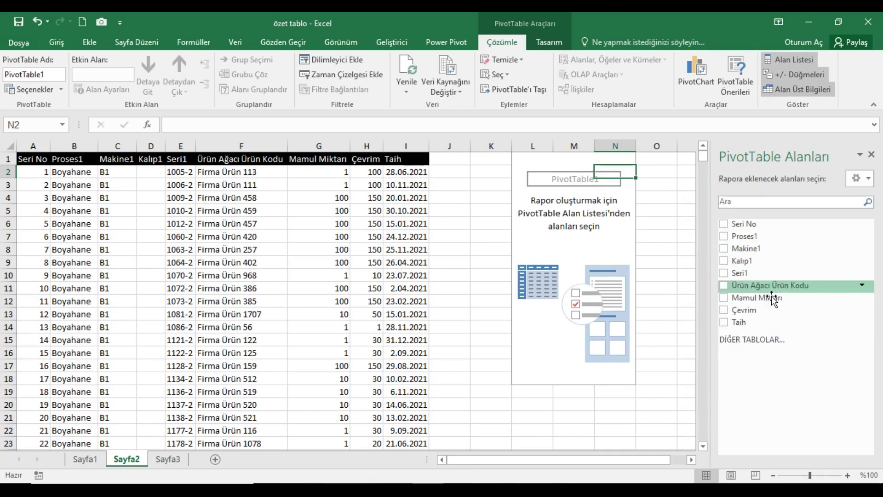
- Preview the areas-only layouts, then settle on the field list stacked above the areas
{"action": "left_click", "coordinate": [867, 177]}
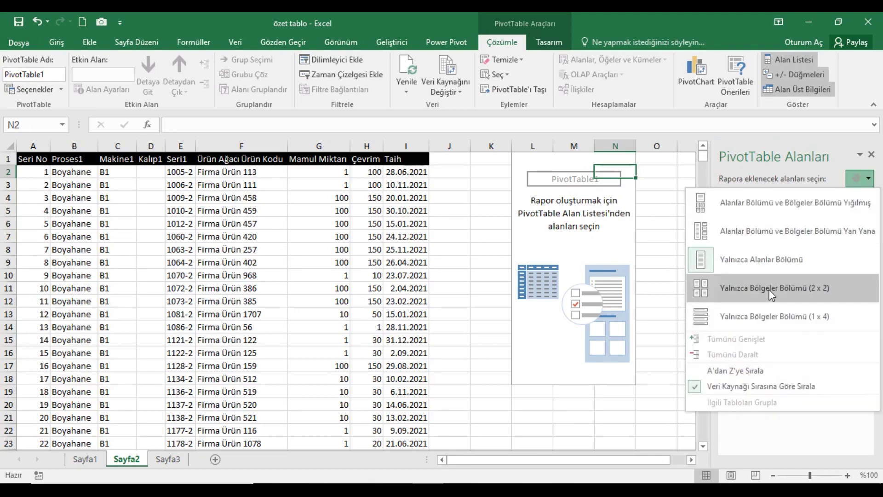
{"action": "left_click", "coordinate": [771, 298]}
{"action": "left_click", "coordinate": [868, 178]}
{"action": "left_click", "coordinate": [772, 315]}
{"action": "left_click", "coordinate": [867, 176]}
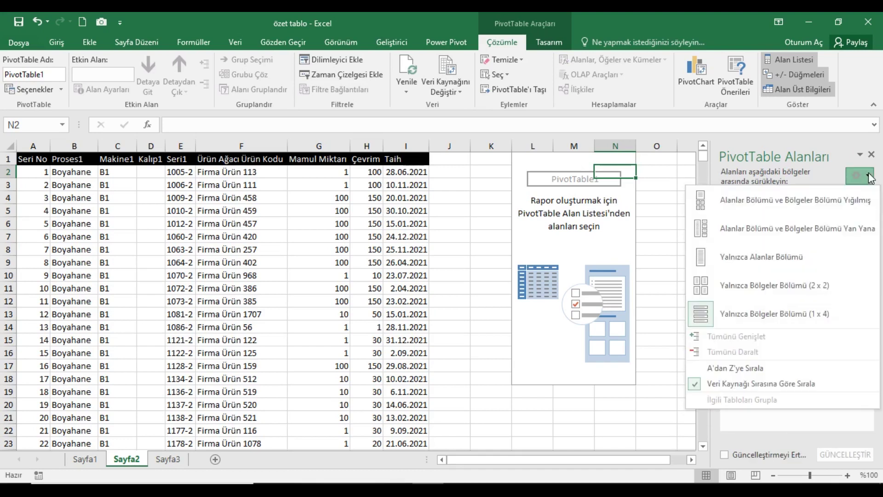
{"action": "left_click", "coordinate": [818, 201]}
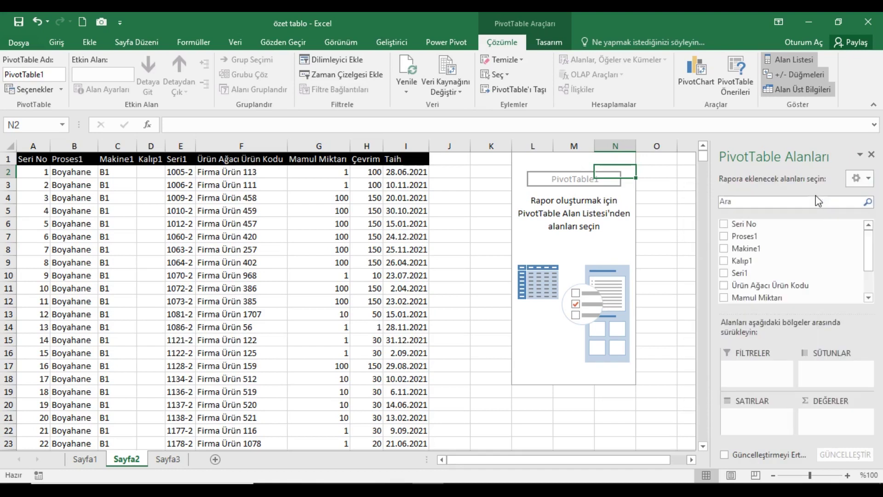
- View the finished example pivot on Sayfa1, then return to Sayfa2
{"action": "mouse_move", "coordinate": [869, 246]}
{"action": "left_mouse_down"}
{"action": "mouse_move", "coordinate": [869, 280]}
{"action": "mouse_move", "coordinate": [869, 250]}
{"action": "left_mouse_up"}
{"action": "mouse_move", "coordinate": [870, 245]}
{"action": "left_mouse_down"}
{"action": "mouse_move", "coordinate": [869, 276]}
{"action": "mouse_move", "coordinate": [863, 237]}
{"action": "left_mouse_up"}
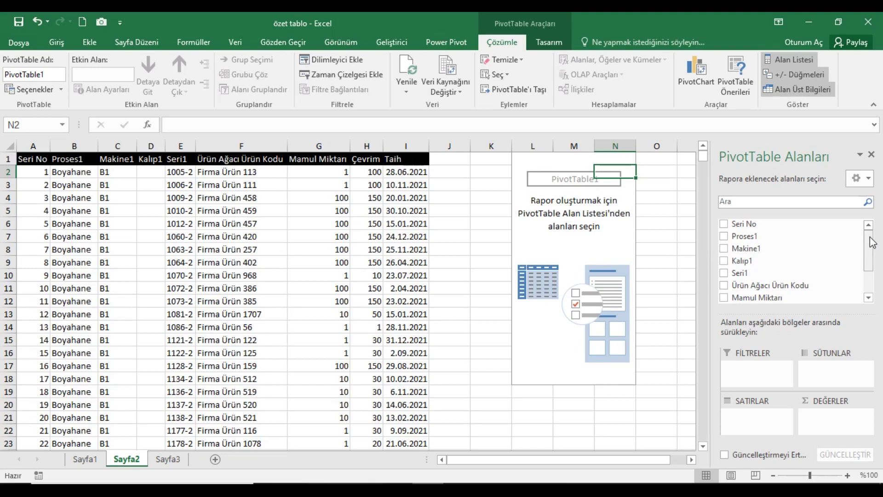
{"action": "left_click", "coordinate": [85, 459]}
{"action": "left_click", "coordinate": [465, 201]}
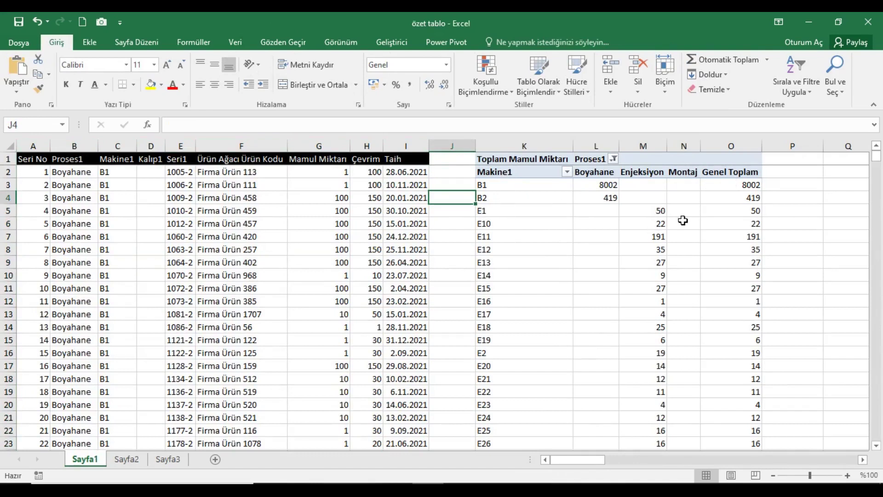
{"action": "left_click", "coordinate": [133, 462]}
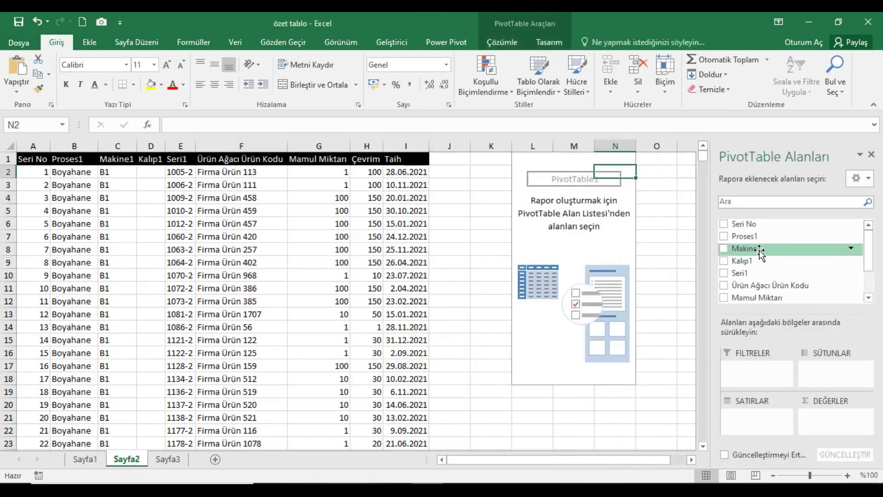
- Put Makine1 in the pivot rows and Proses1 in the columns
{"action": "mouse_move", "coordinate": [759, 250]}
{"action": "left_mouse_down"}
{"action": "mouse_move", "coordinate": [772, 421]}
{"action": "mouse_move", "coordinate": [765, 418]}
{"action": "left_mouse_up"}
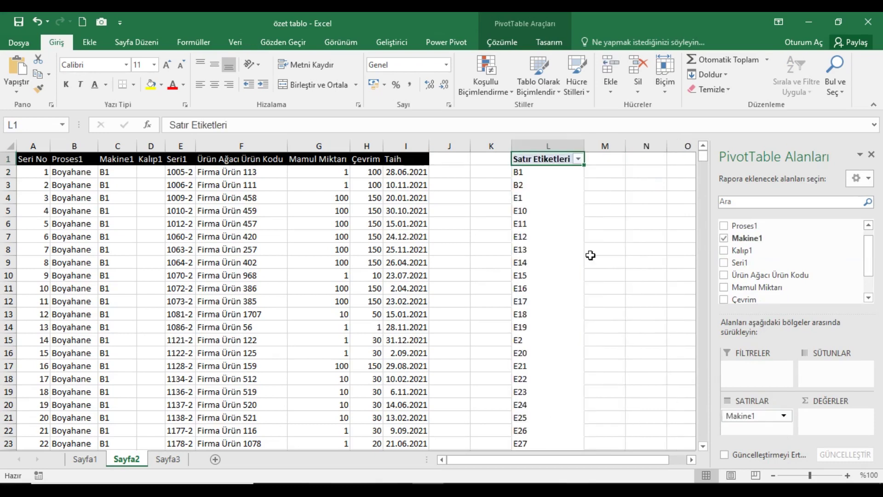
{"action": "scroll", "coordinate": [872, 248], "scroll_direction": "up", "scroll_amount": 1}
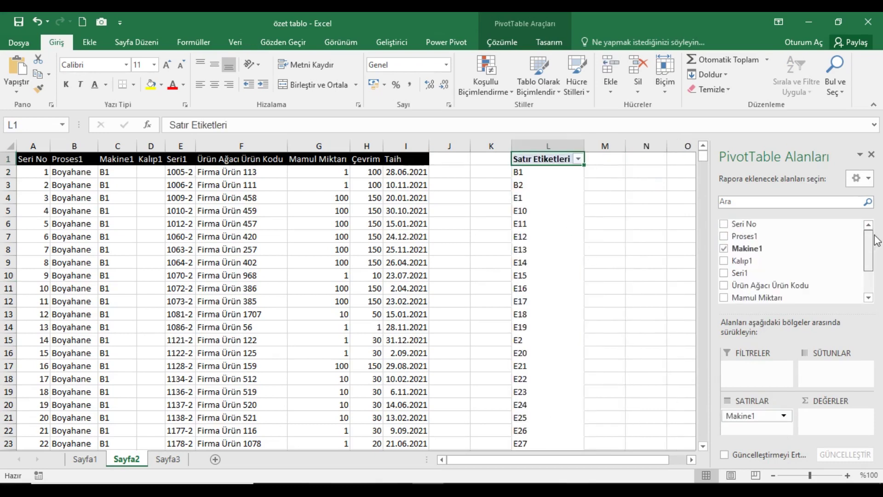
{"action": "left_click_drag", "start_coordinate": [757, 244], "coordinate": [847, 375]}
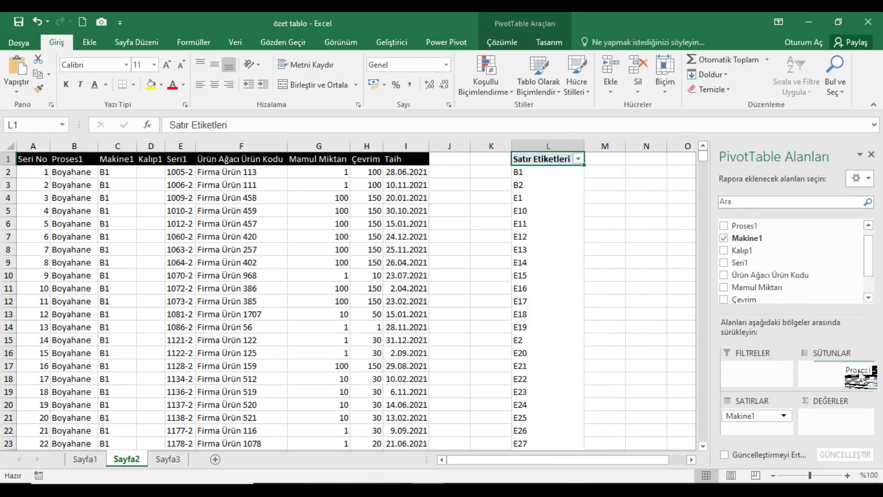
{"action": "left_click", "coordinate": [690, 460]}
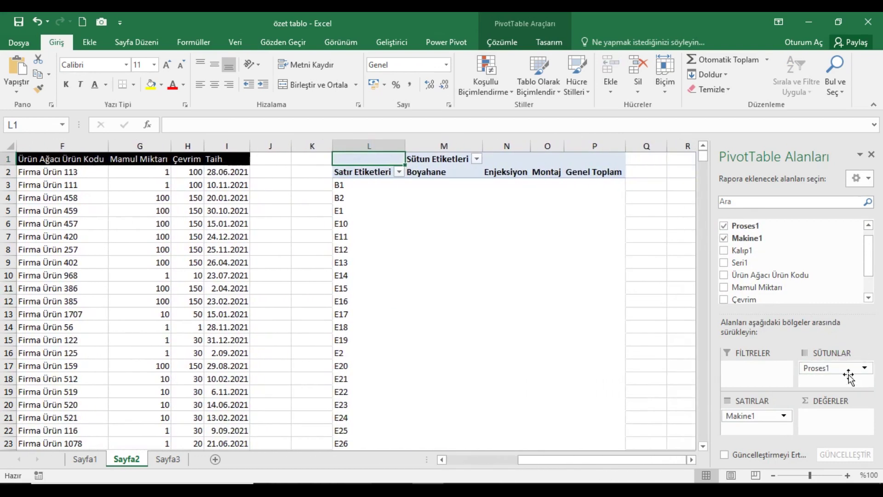
{"action": "left_click", "coordinate": [446, 148]}
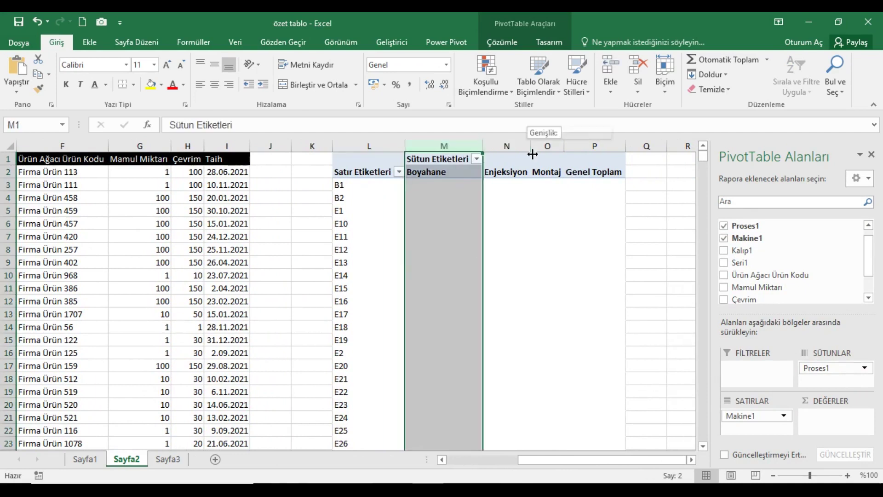
{"action": "left_click", "coordinate": [554, 164]}
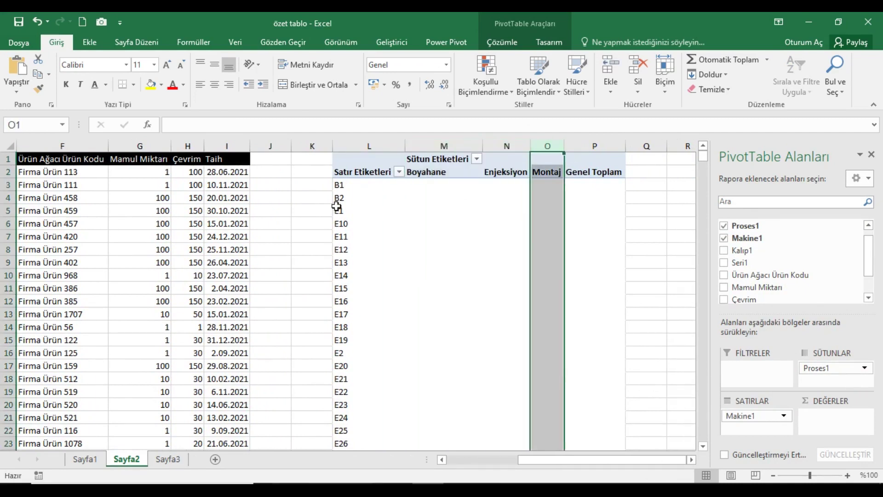
{"action": "left_click", "coordinate": [355, 186]}
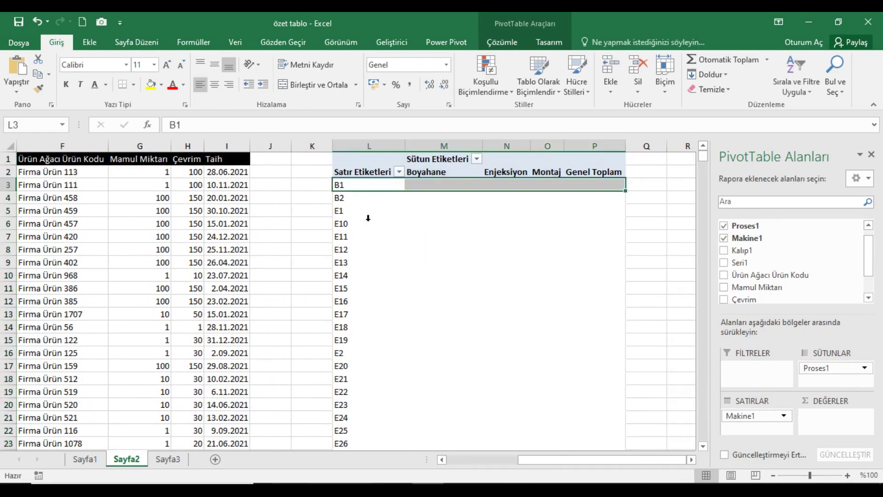
- Add Mamul Miktarı to Values so the pivot sums it
{"action": "left_click_drag", "start_coordinate": [631, 459], "coordinate": [560, 460]}
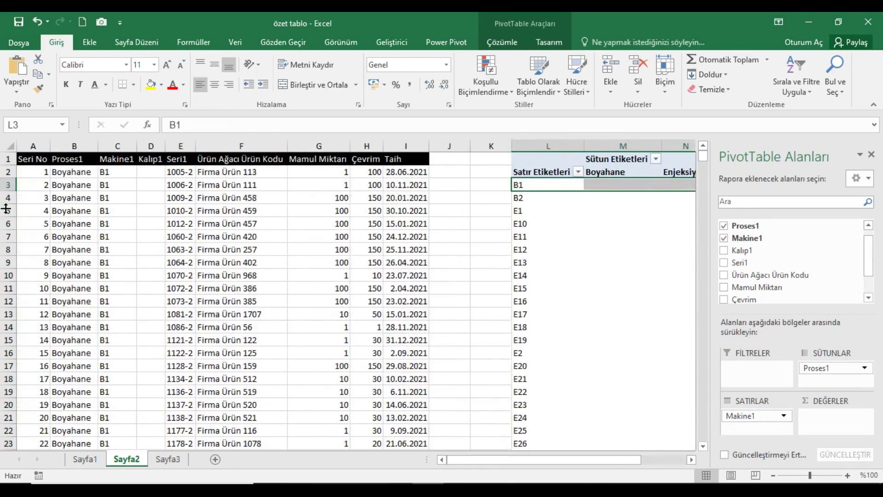
{"action": "left_click", "coordinate": [130, 154]}
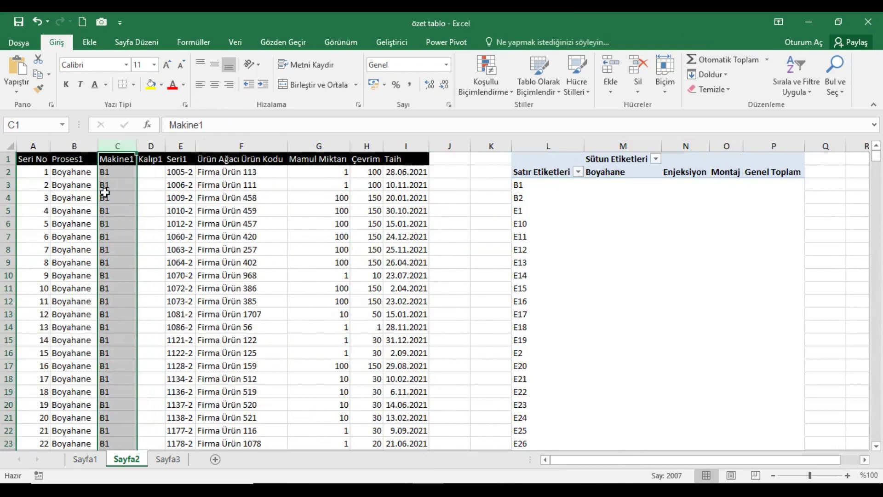
{"action": "left_click", "coordinate": [85, 153]}
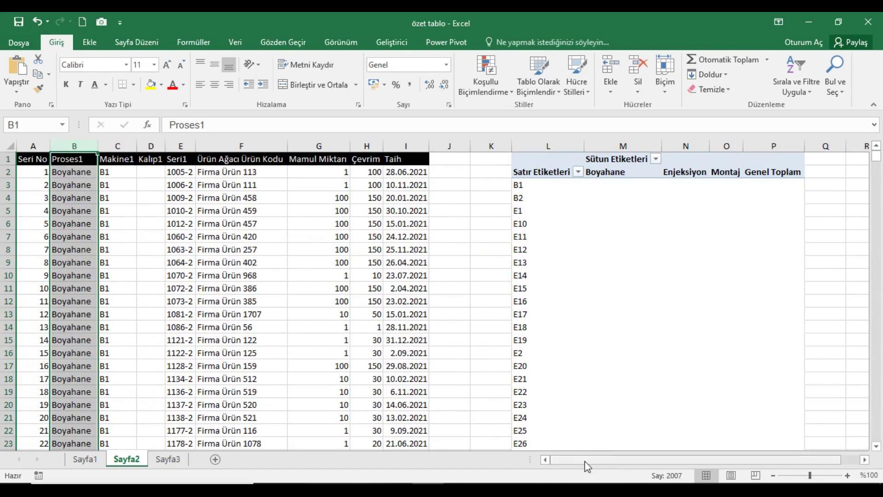
{"action": "left_click_drag", "start_coordinate": [584, 461], "coordinate": [666, 462]}
{"action": "left_click", "coordinate": [662, 252]}
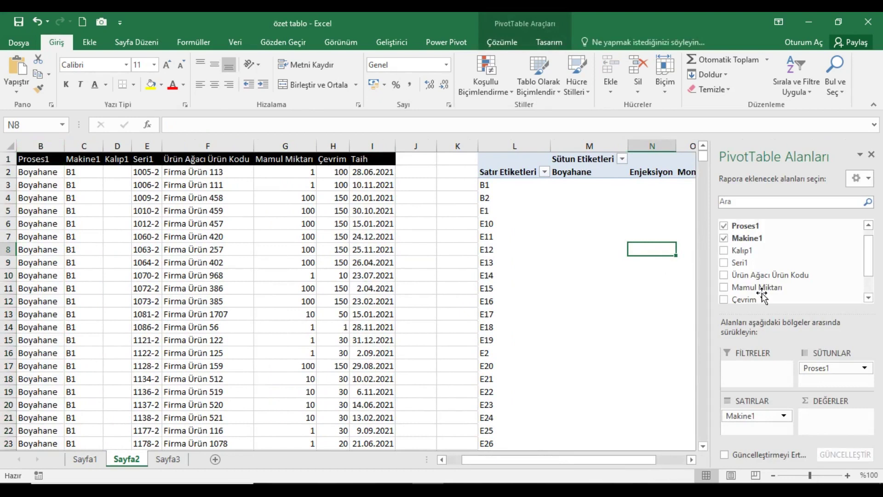
{"action": "left_click_drag", "start_coordinate": [758, 299], "coordinate": [871, 430]}
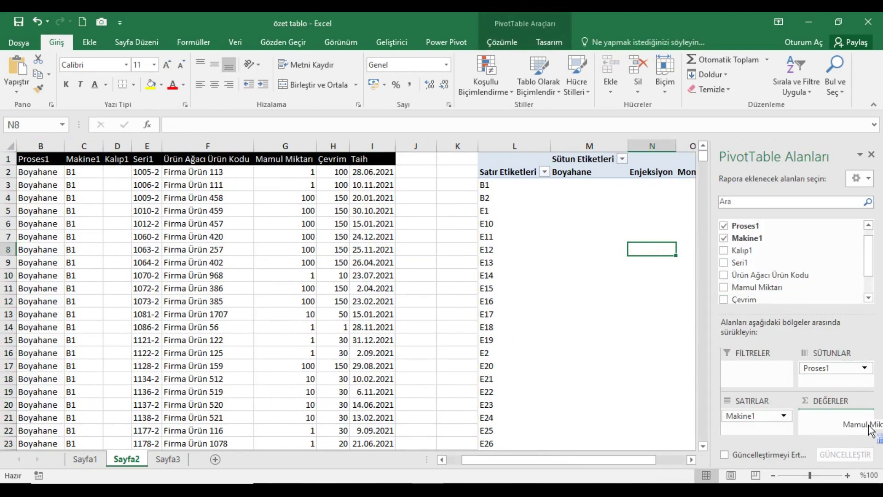
{"action": "left_click_drag", "start_coordinate": [871, 430], "coordinate": [861, 425]}
{"action": "left_click_drag", "start_coordinate": [653, 462], "coordinate": [675, 462]}
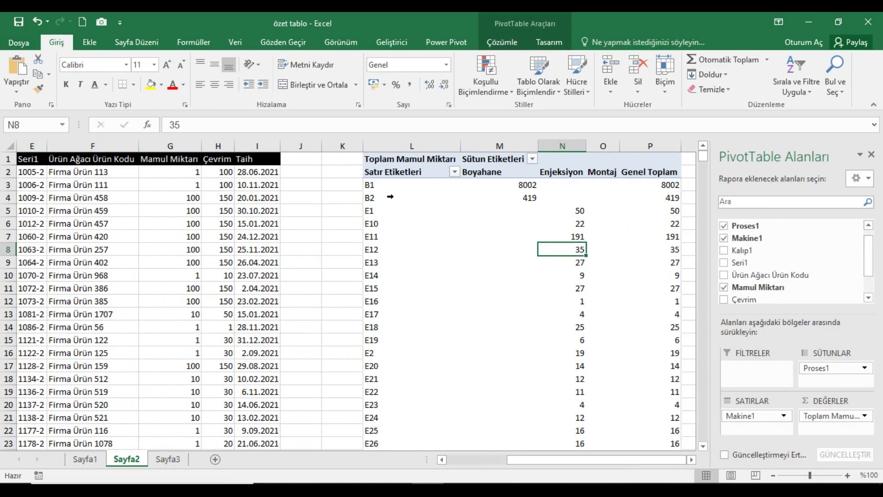
{"action": "left_click", "coordinate": [494, 189]}
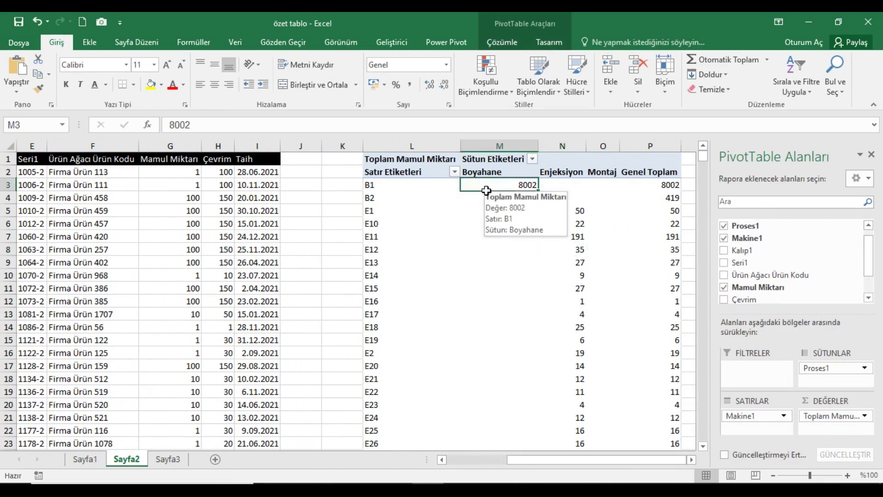
{"action": "left_click", "coordinate": [403, 229]}
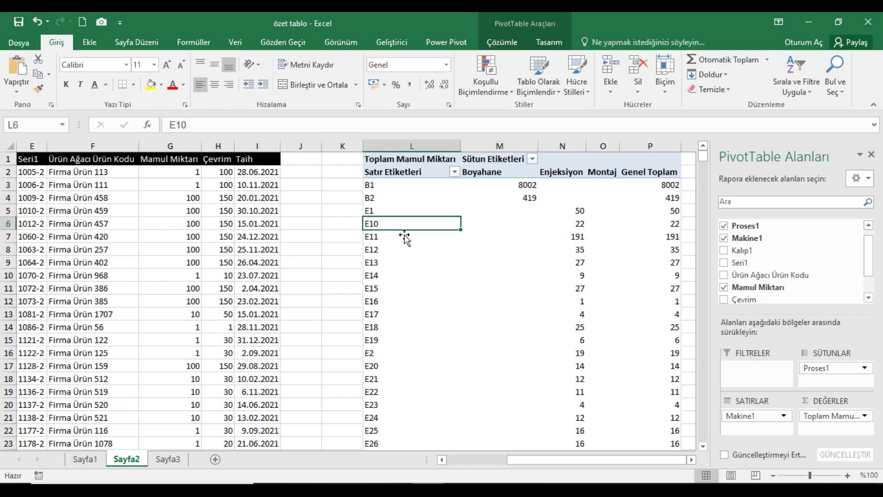
{"action": "left_click", "coordinate": [569, 225]}
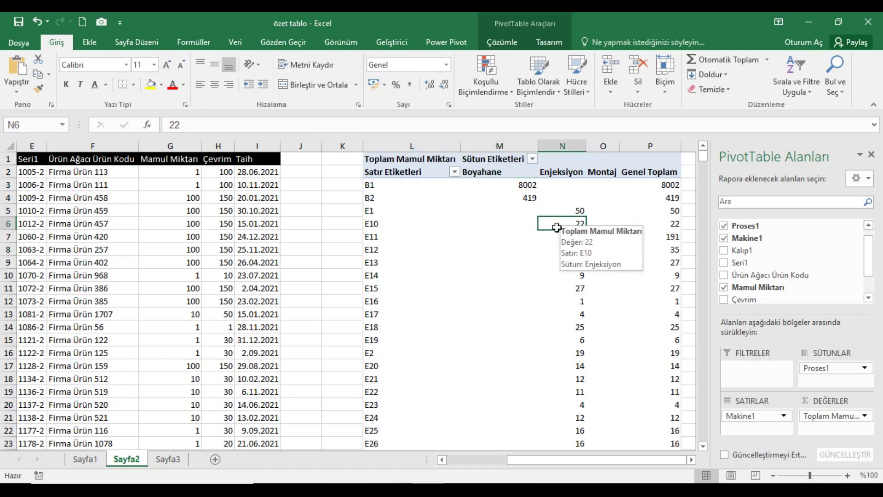
{"action": "scroll", "coordinate": [557, 229], "scroll_direction": "down", "scroll_amount": 3}
{"action": "scroll", "coordinate": [559, 244], "scroll_direction": "down", "scroll_amount": 8}
{"action": "scroll", "coordinate": [559, 244], "scroll_direction": "down", "scroll_amount": 5}
{"action": "scroll", "coordinate": [556, 243], "scroll_direction": "down", "scroll_amount": 4}
{"action": "scroll", "coordinate": [557, 243], "scroll_direction": "up", "scroll_amount": 3}
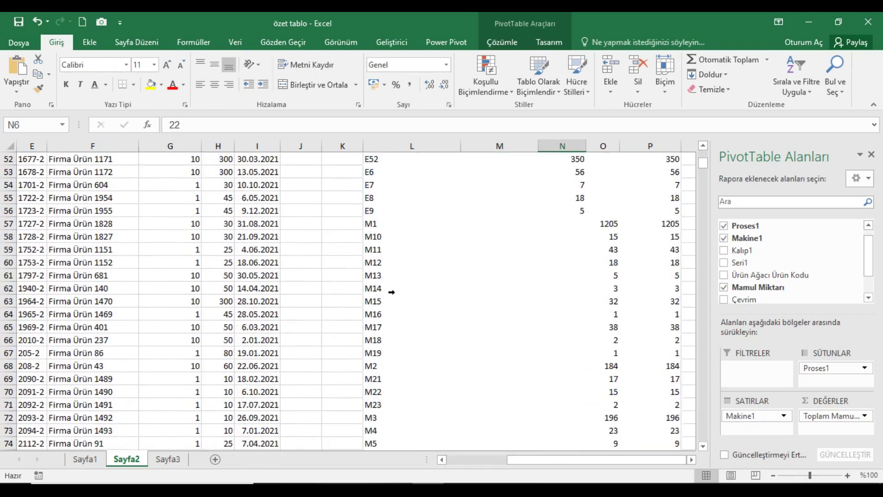
{"action": "left_click", "coordinate": [414, 276]}
{"action": "left_click", "coordinate": [616, 277]}
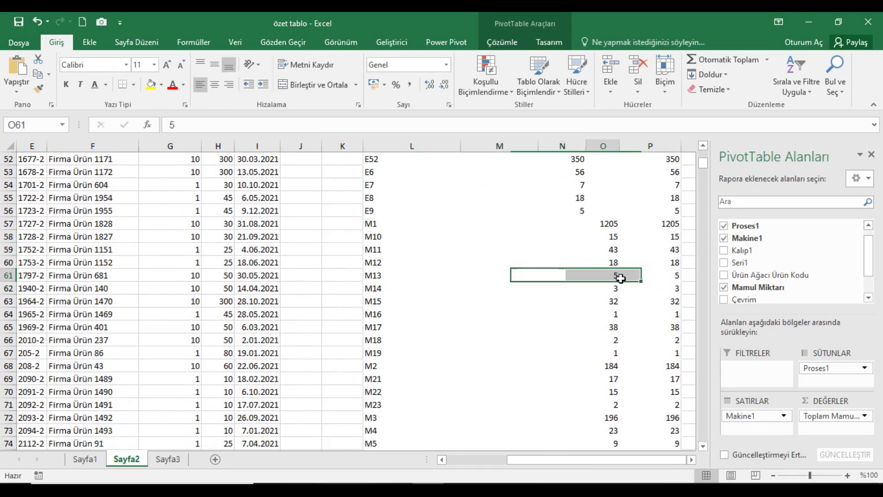
{"action": "scroll", "coordinate": [610, 282], "scroll_direction": "up", "scroll_amount": 5}
{"action": "scroll", "coordinate": [610, 282], "scroll_direction": "up", "scroll_amount": 6}
{"action": "scroll", "coordinate": [610, 283], "scroll_direction": "up", "scroll_amount": 6}
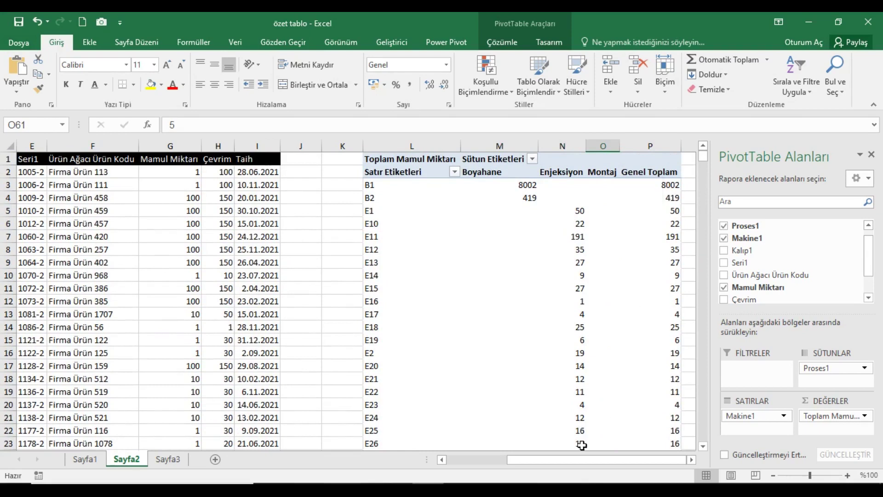
{"action": "left_click_drag", "start_coordinate": [550, 460], "coordinate": [441, 461]}
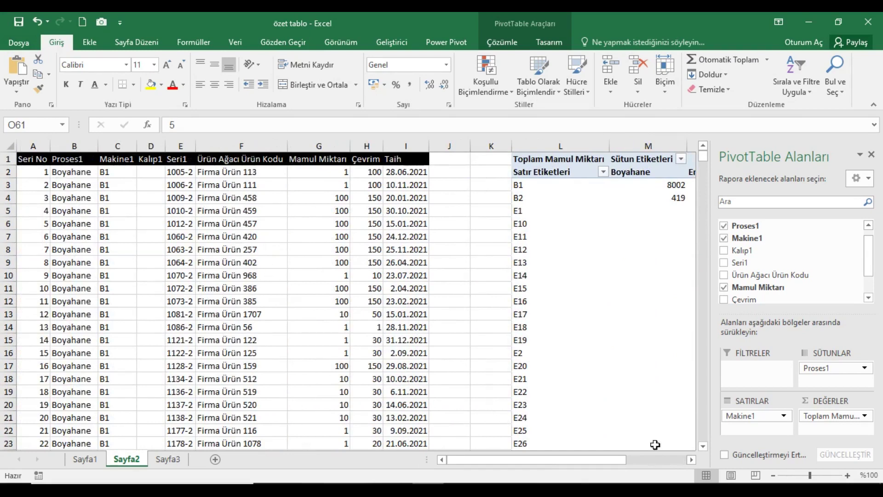
{"action": "left_click_drag", "start_coordinate": [589, 463], "coordinate": [667, 461]}
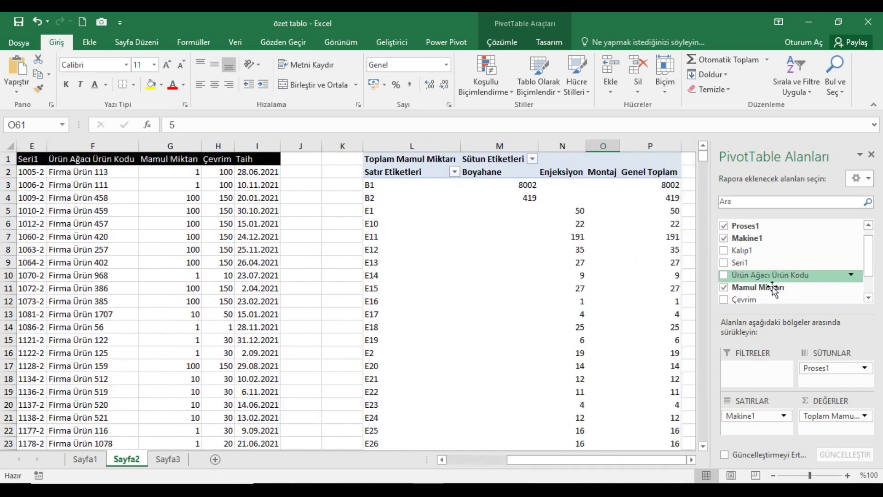
{"action": "left_click_drag", "start_coordinate": [773, 288], "coordinate": [809, 434]}
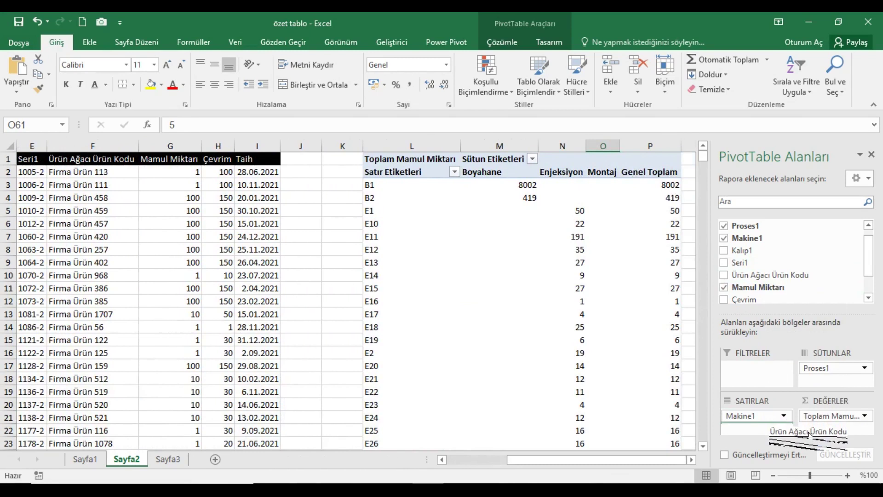
{"action": "left_click_drag", "start_coordinate": [809, 434], "coordinate": [809, 434]}
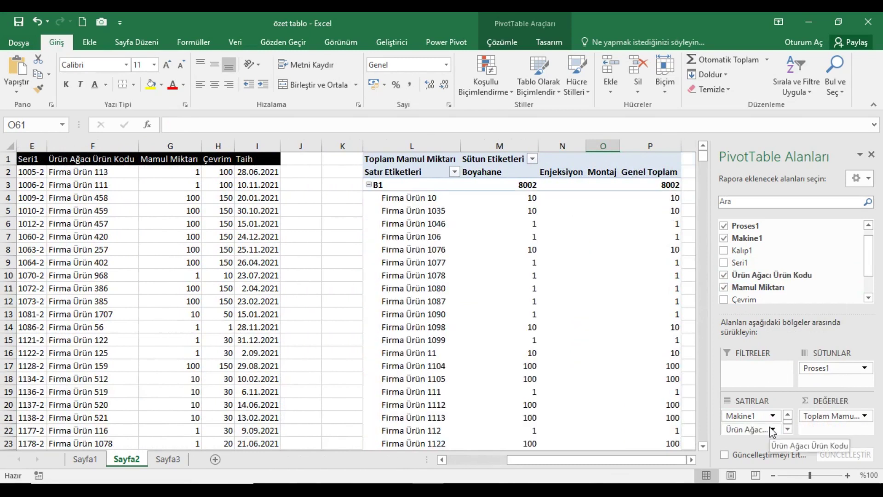
{"action": "left_click", "coordinate": [692, 459]}
{"action": "scroll", "coordinate": [643, 377], "scroll_direction": "down", "scroll_amount": 3}
{"action": "scroll", "coordinate": [643, 376], "scroll_direction": "down", "scroll_amount": 4}
{"action": "scroll", "coordinate": [642, 375], "scroll_direction": "down", "scroll_amount": 10}
{"action": "scroll", "coordinate": [642, 373], "scroll_direction": "down", "scroll_amount": 12}
{"action": "scroll", "coordinate": [641, 373], "scroll_direction": "down", "scroll_amount": 6}
{"action": "scroll", "coordinate": [642, 368], "scroll_direction": "down", "scroll_amount": 14}
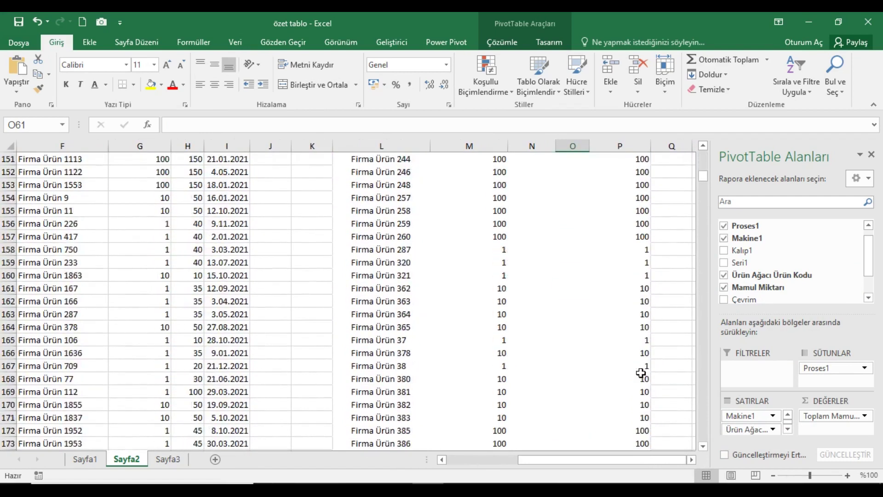
{"action": "scroll", "coordinate": [643, 365], "scroll_direction": "down", "scroll_amount": 6}
{"action": "left_click_drag", "start_coordinate": [705, 177], "coordinate": [705, 190]}
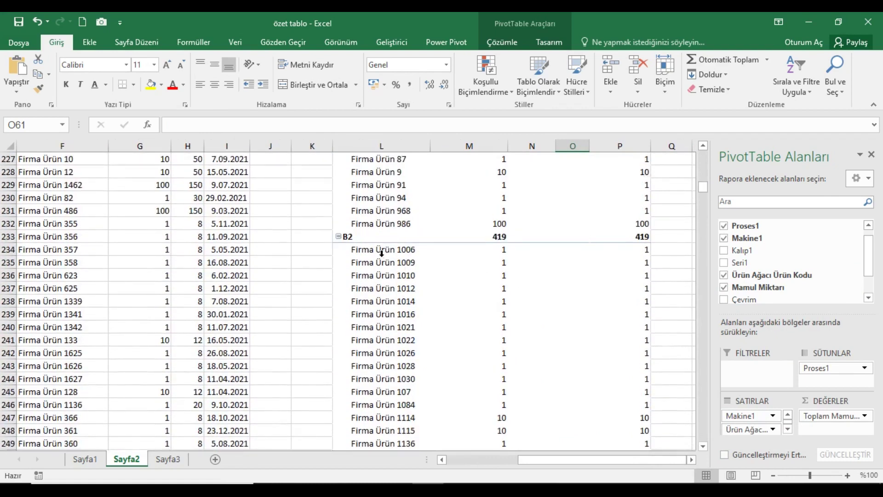
{"action": "scroll", "coordinate": [389, 240], "scroll_direction": "up", "scroll_amount": 10}
{"action": "scroll", "coordinate": [483, 237], "scroll_direction": "up", "scroll_amount": 10}
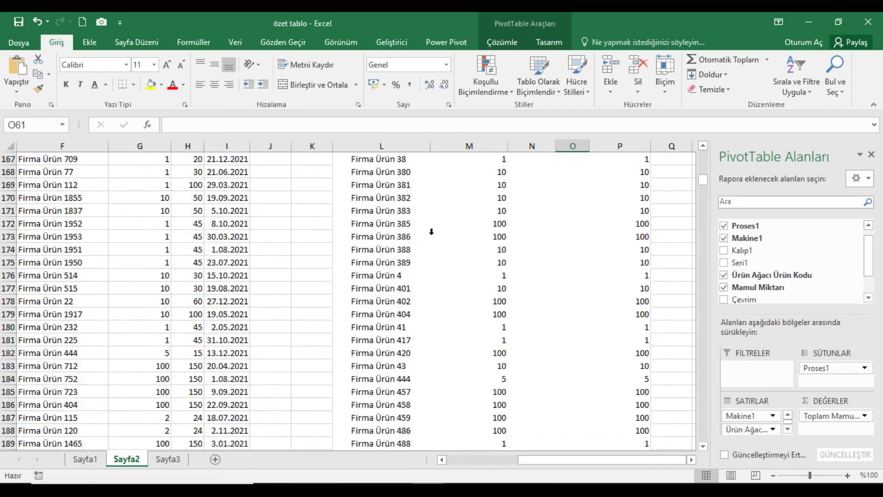
{"action": "scroll", "coordinate": [489, 228], "scroll_direction": "up", "scroll_amount": 7}
{"action": "scroll", "coordinate": [426, 241], "scroll_direction": "up", "scroll_amount": 10}
{"action": "scroll", "coordinate": [426, 242], "scroll_direction": "up", "scroll_amount": 12}
{"action": "scroll", "coordinate": [428, 242], "scroll_direction": "up", "scroll_amount": 8}
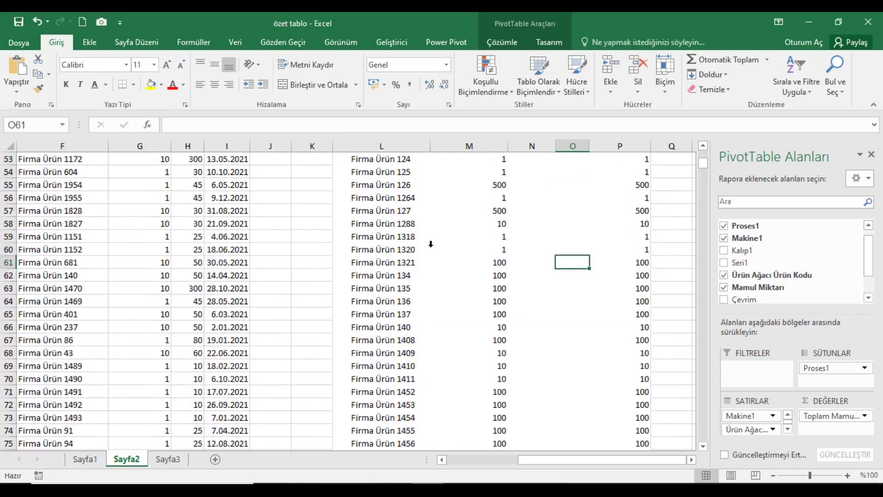
{"action": "scroll", "coordinate": [430, 243], "scroll_direction": "up", "scroll_amount": 12}
{"action": "scroll", "coordinate": [432, 244], "scroll_direction": "up", "scroll_amount": 6}
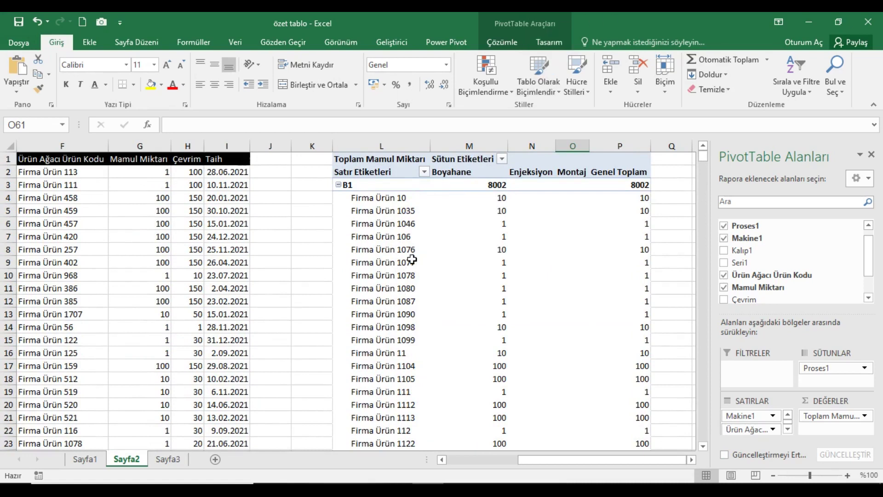
{"action": "left_click", "coordinate": [398, 251]}
- Switch the pivot's report layout to Ana Hat Biçiminde Göster (outline)
{"action": "left_click", "coordinate": [410, 226]}
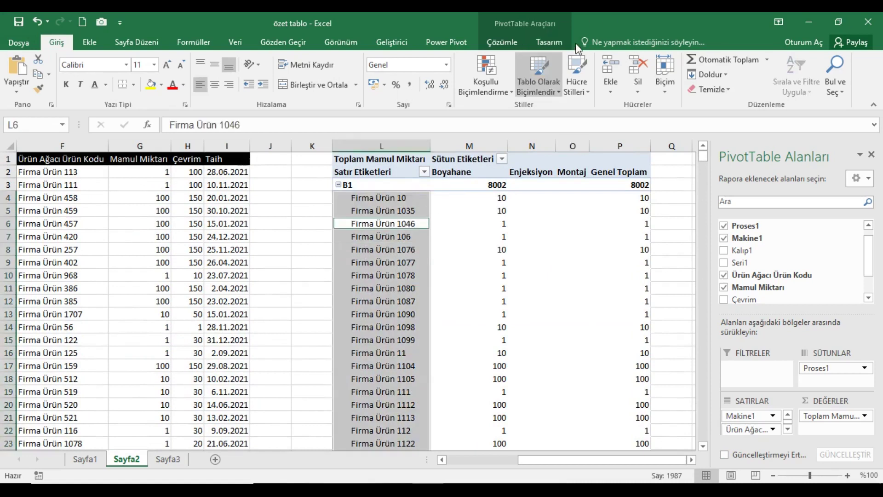
{"action": "left_click", "coordinate": [549, 42]}
{"action": "left_click", "coordinate": [122, 92]}
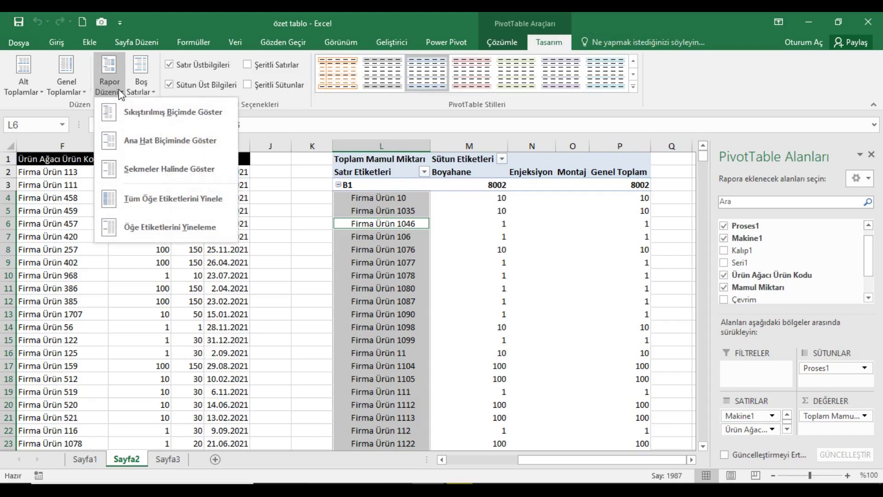
{"action": "left_click", "coordinate": [117, 115]}
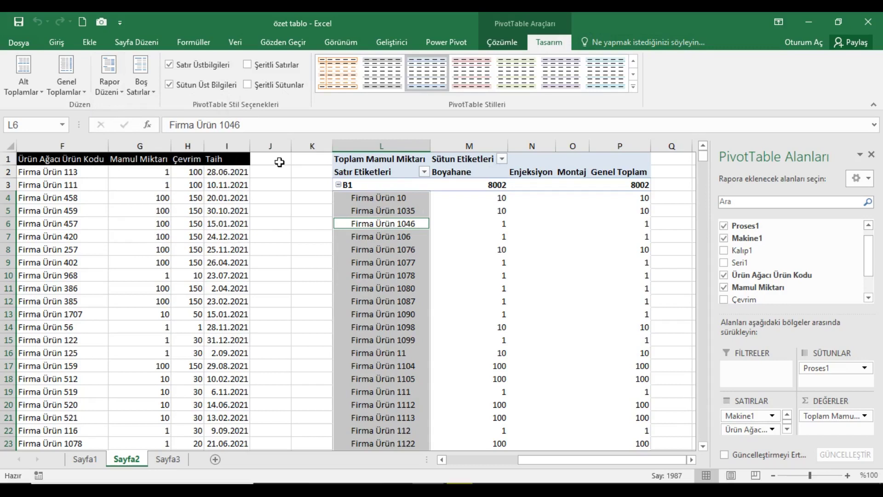
{"action": "left_click", "coordinate": [111, 89]}
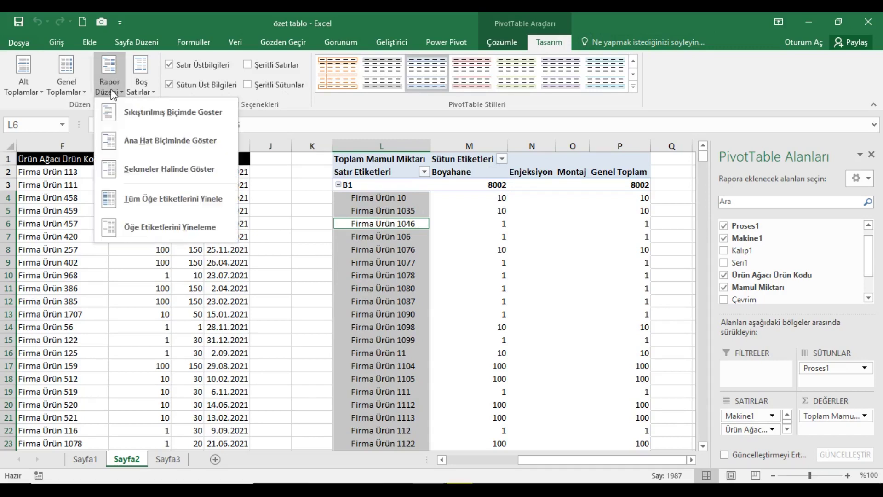
{"action": "left_click", "coordinate": [111, 141]}
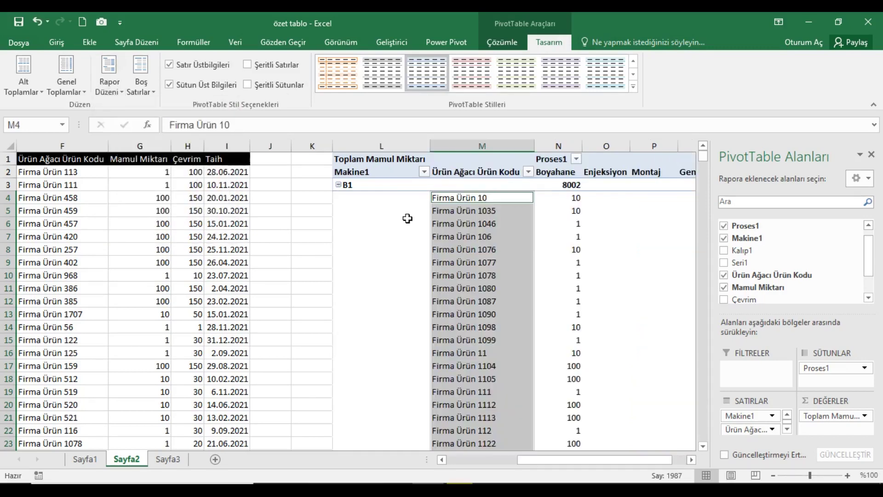
- Close the field pane and autofit pivot columns L through Q
{"action": "left_click", "coordinate": [872, 154]}
{"action": "left_click_drag", "start_coordinate": [389, 146], "coordinate": [713, 158]}
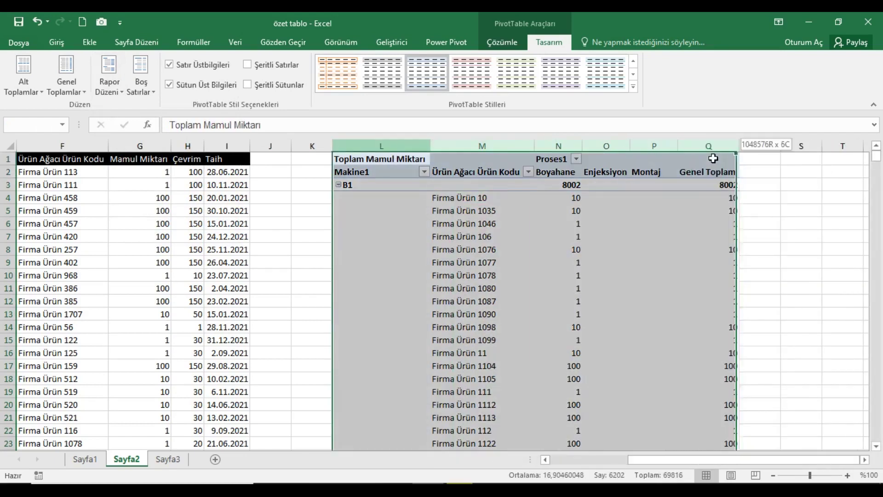
{"action": "double_click", "coordinate": [435, 148]}
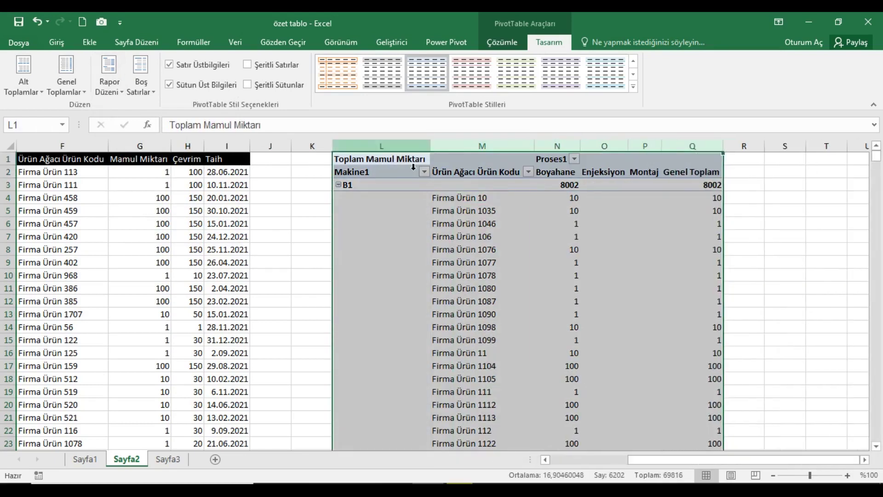
{"action": "left_click_drag", "start_coordinate": [341, 184], "coordinate": [723, 184]}
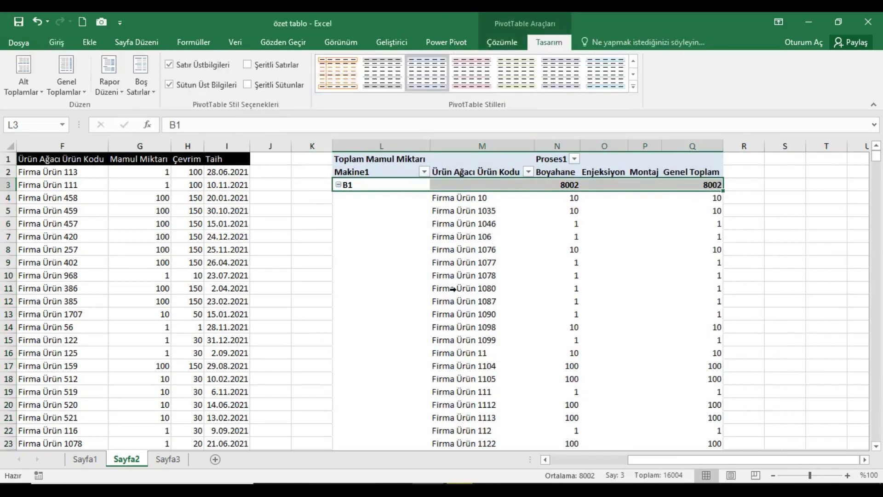
{"action": "left_click", "coordinate": [109, 79]}
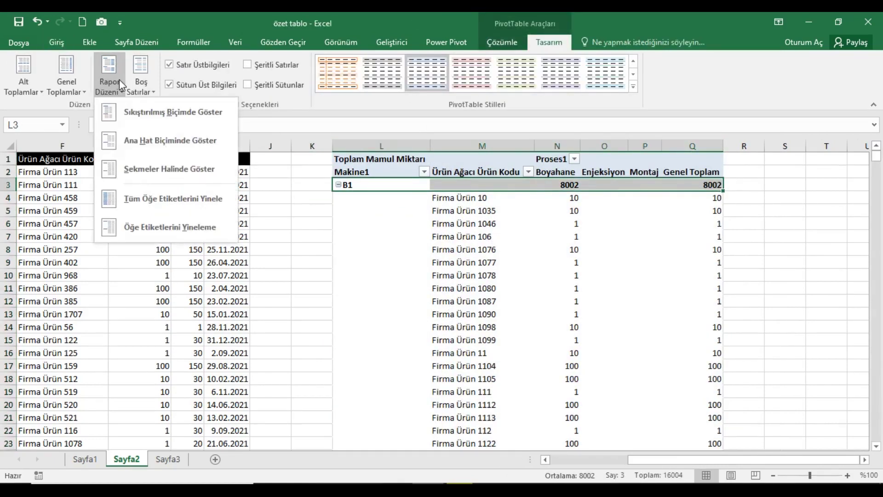
- Switch the pivot to tabular layout and repeat all item labels
{"action": "left_click", "coordinate": [110, 179]}
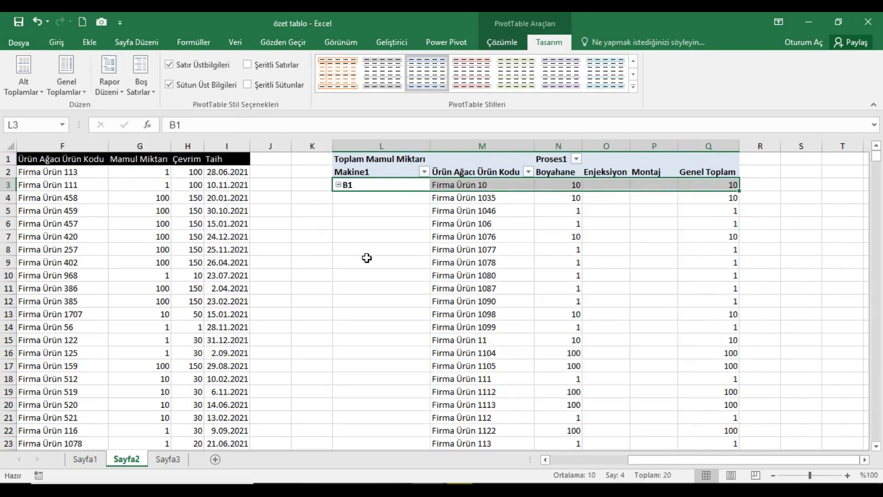
{"action": "left_click", "coordinate": [376, 225]}
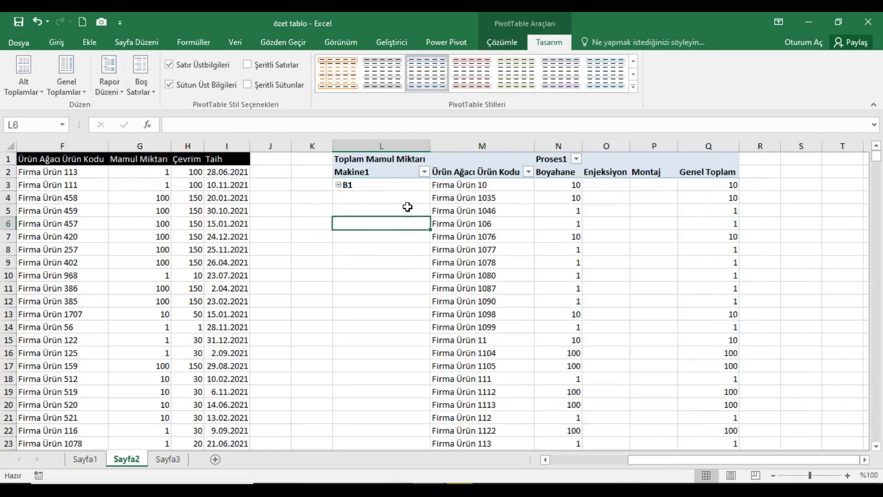
{"action": "left_click", "coordinate": [109, 76]}
{"action": "left_click", "coordinate": [178, 204]}
- Turn item label repetition back off with Öğe Etiketlerini Yineleme
{"action": "left_click", "coordinate": [110, 79]}
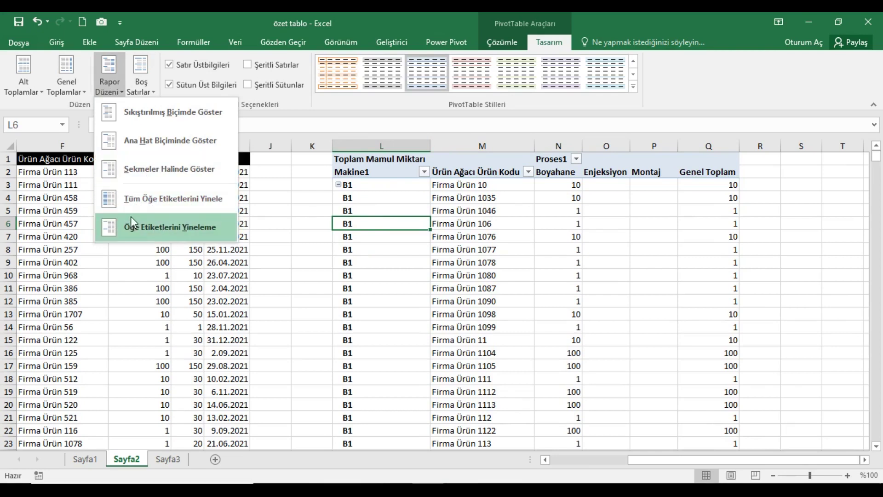
{"action": "left_click", "coordinate": [120, 170]}
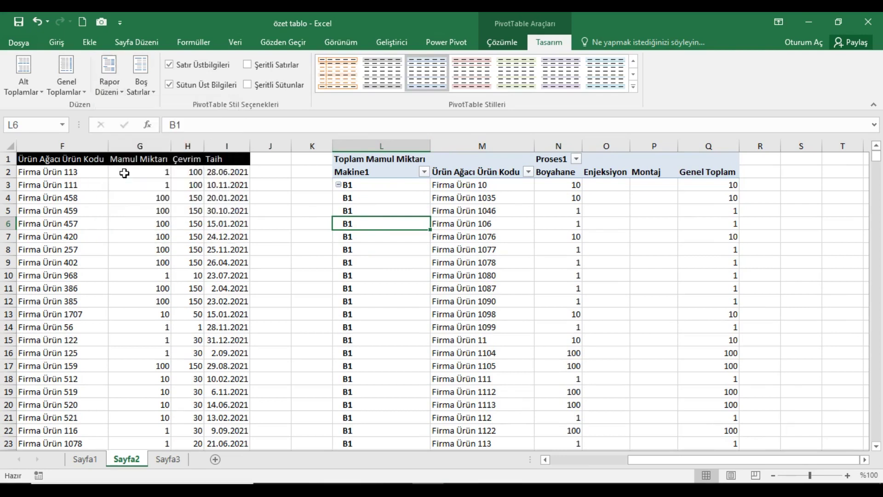
{"action": "left_click", "coordinate": [109, 87]}
{"action": "left_click", "coordinate": [121, 224]}
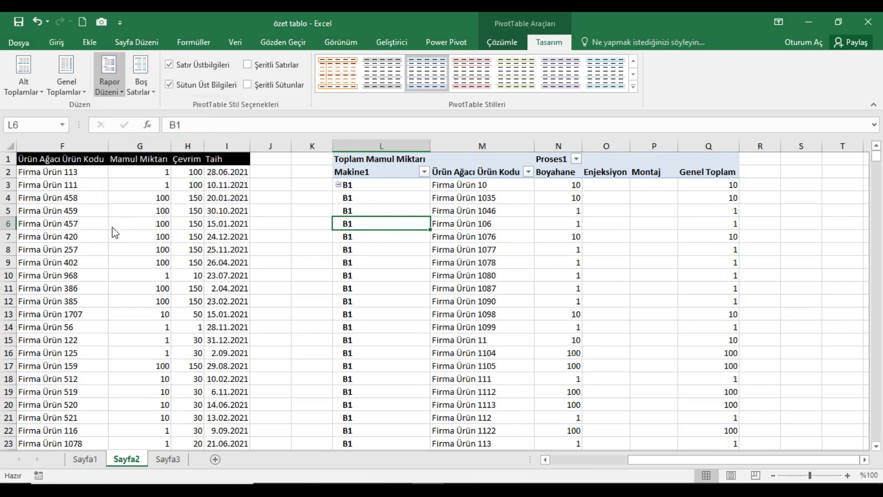
{"action": "left_click", "coordinate": [100, 87]}
{"action": "left_click", "coordinate": [72, 82]}
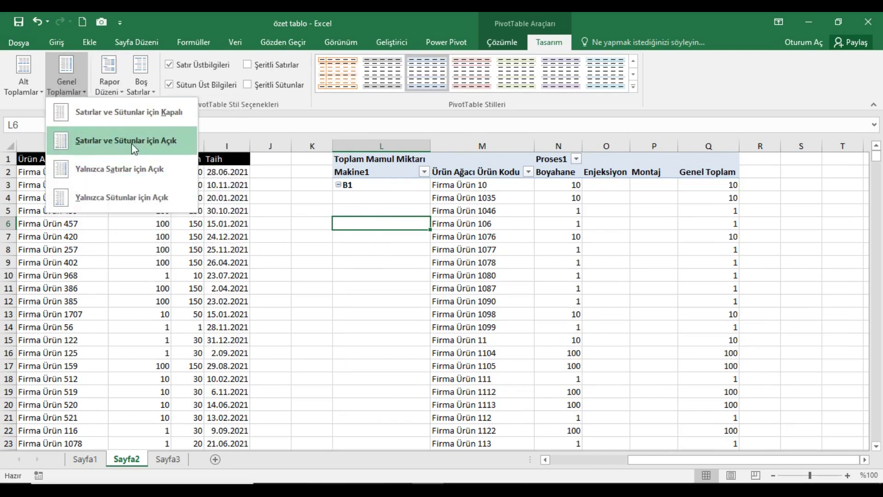
- Toggle grand totals off and on, then set them for rows only
{"action": "left_click", "coordinate": [109, 121]}
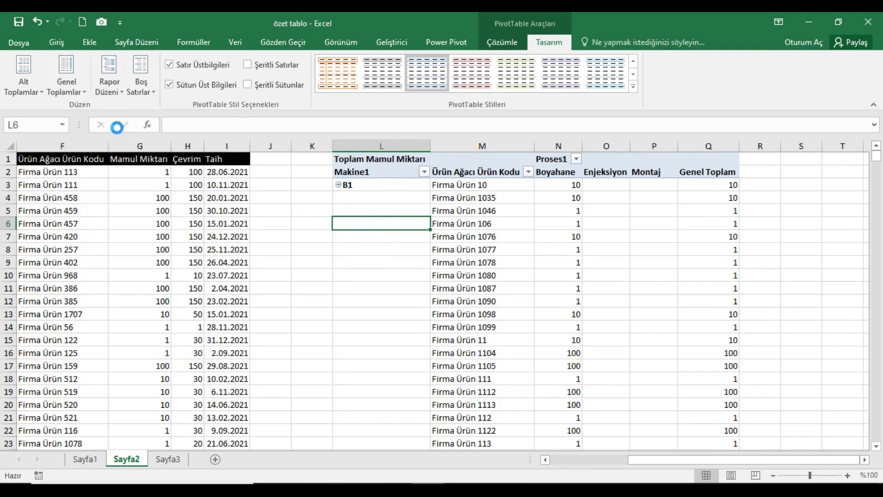
{"action": "left_click", "coordinate": [60, 84]}
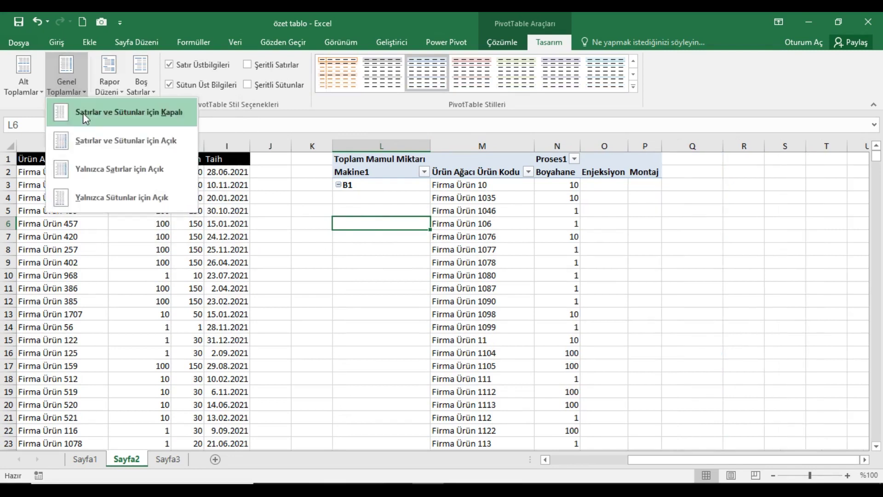
{"action": "left_click", "coordinate": [103, 140]}
{"action": "left_click", "coordinate": [85, 79]}
{"action": "left_click", "coordinate": [78, 170]}
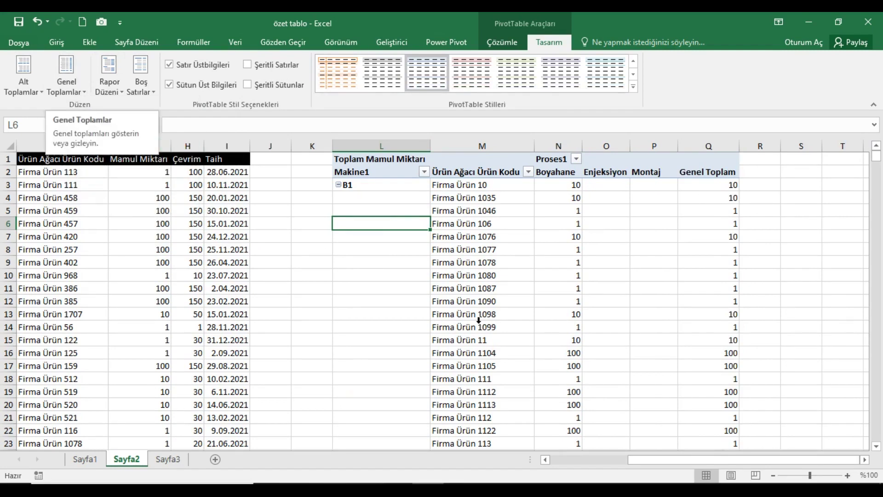
{"action": "scroll", "coordinate": [457, 308], "scroll_direction": "down", "scroll_amount": 7}
{"action": "scroll", "coordinate": [457, 308], "scroll_direction": "down", "scroll_amount": 9}
{"action": "scroll", "coordinate": [456, 307], "scroll_direction": "down", "scroll_amount": 8}
{"action": "scroll", "coordinate": [457, 307], "scroll_direction": "down", "scroll_amount": 10}
{"action": "scroll", "coordinate": [844, 186], "scroll_direction": "down", "scroll_amount": 8}
{"action": "scroll", "coordinate": [689, 244], "scroll_direction": "up", "scroll_amount": 9}
{"action": "scroll", "coordinate": [703, 236], "scroll_direction": "up", "scroll_amount": 10}
- Compare columns-only grand totals, then return to Yalnızca Satırlar için Açık
{"action": "left_click_drag", "start_coordinate": [876, 171], "coordinate": [877, 218]}
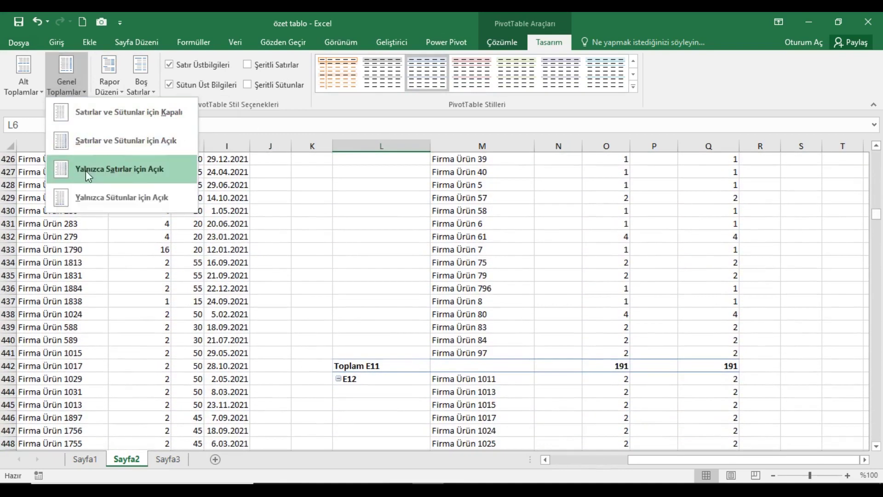
{"action": "left_click", "coordinate": [87, 195]}
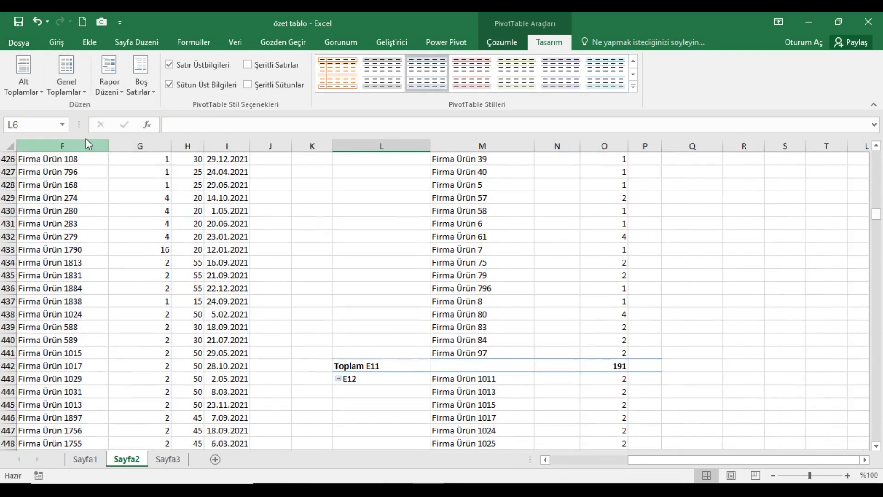
{"action": "left_click", "coordinate": [67, 80]}
{"action": "left_click", "coordinate": [92, 167]}
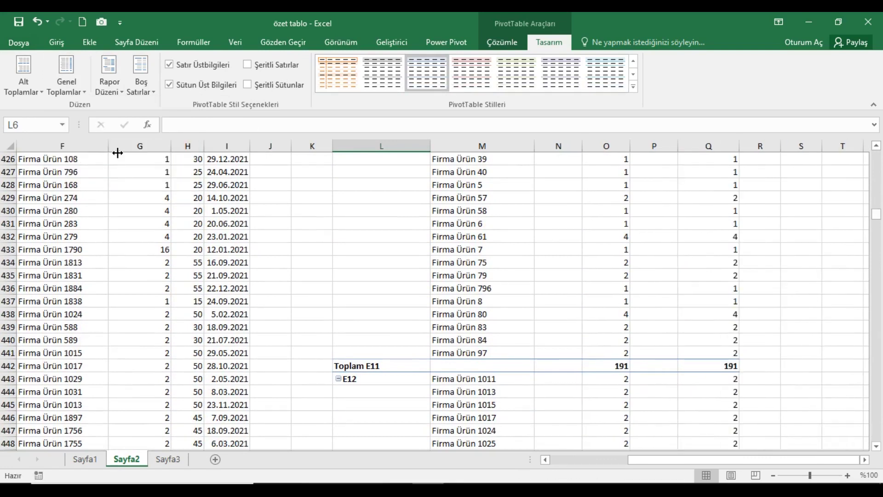
{"action": "scroll", "coordinate": [114, 151], "scroll_direction": "up", "scroll_amount": 5}
{"action": "left_click", "coordinate": [23, 80]}
{"action": "left_click", "coordinate": [305, 251]}
{"action": "scroll", "coordinate": [394, 262], "scroll_direction": "down", "scroll_amount": 3}
{"action": "scroll", "coordinate": [395, 262], "scroll_direction": "down", "scroll_amount": 2}
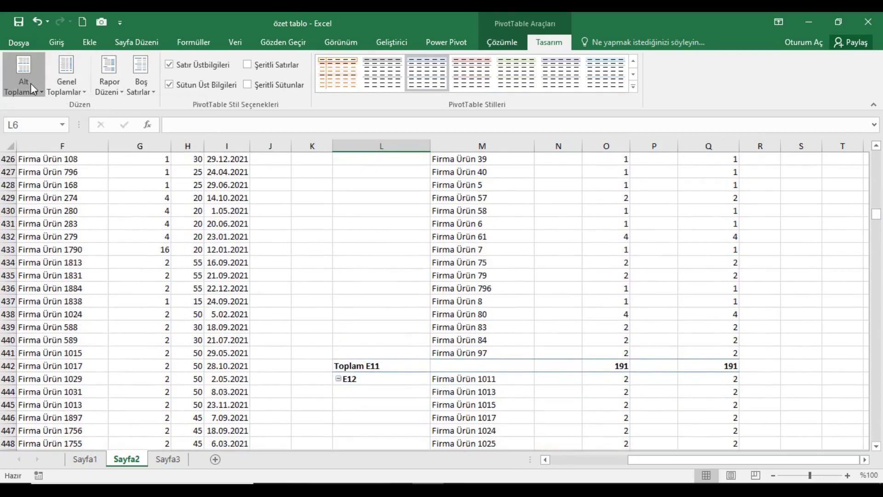
- Hide subtotals, then show a Toplam subtotal row for every Makine1 group
{"action": "left_click", "coordinate": [29, 83]}
{"action": "left_click", "coordinate": [54, 124]}
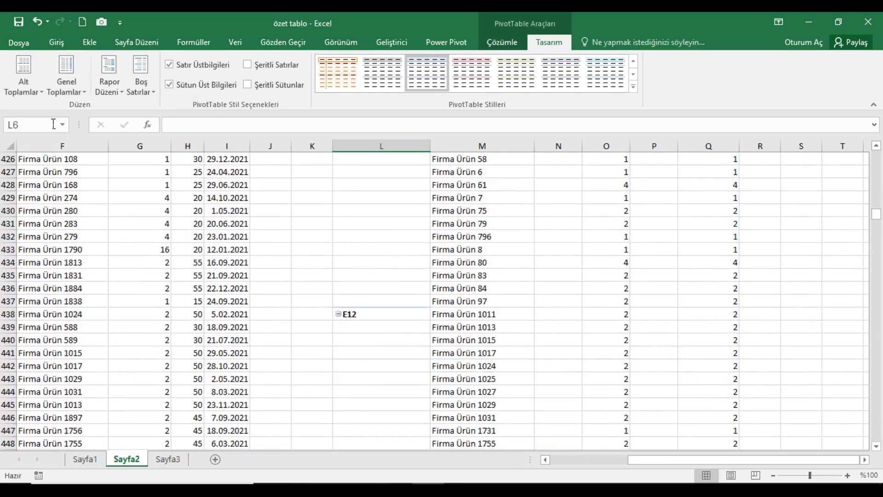
{"action": "left_click", "coordinate": [37, 86]}
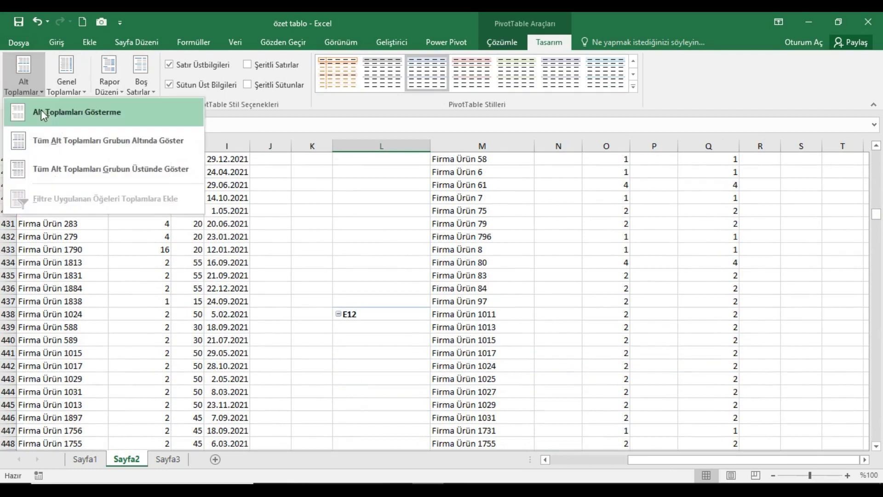
{"action": "left_click", "coordinate": [41, 141]}
{"action": "left_click", "coordinate": [26, 79]}
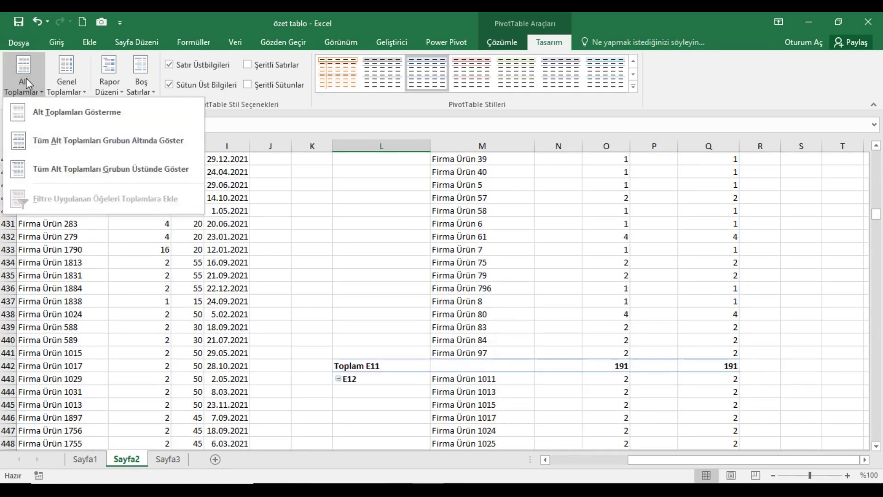
{"action": "left_click", "coordinate": [42, 181]}
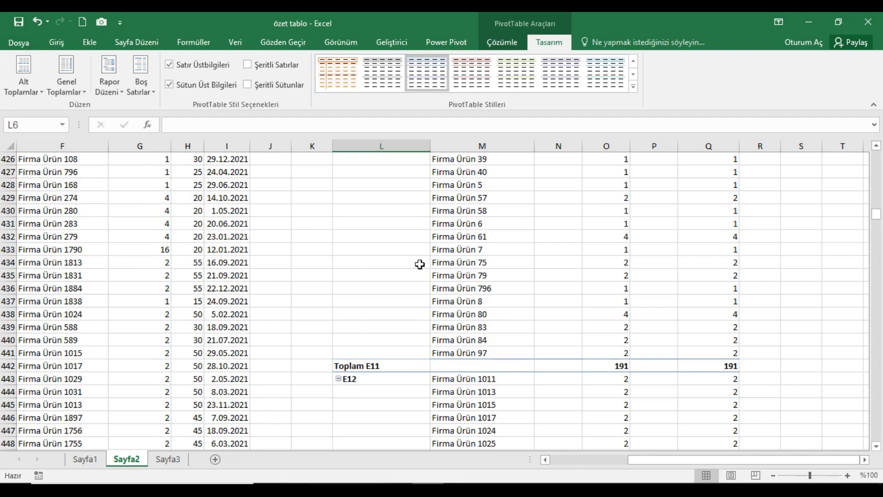
{"action": "left_click", "coordinate": [39, 81]}
{"action": "scroll", "coordinate": [697, 161], "scroll_direction": "up", "scroll_amount": 15}
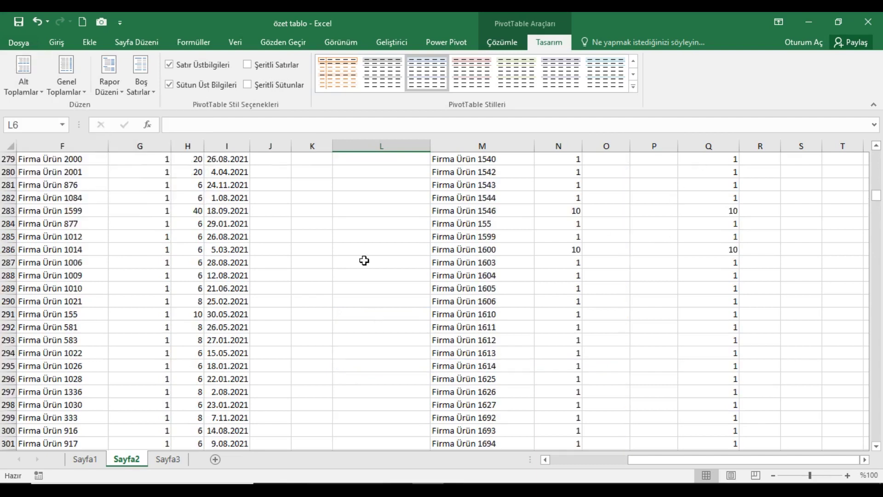
{"action": "scroll", "coordinate": [858, 209], "scroll_direction": "up", "scroll_amount": 5}
{"action": "left_click_drag", "start_coordinate": [876, 192], "coordinate": [881, 125]}
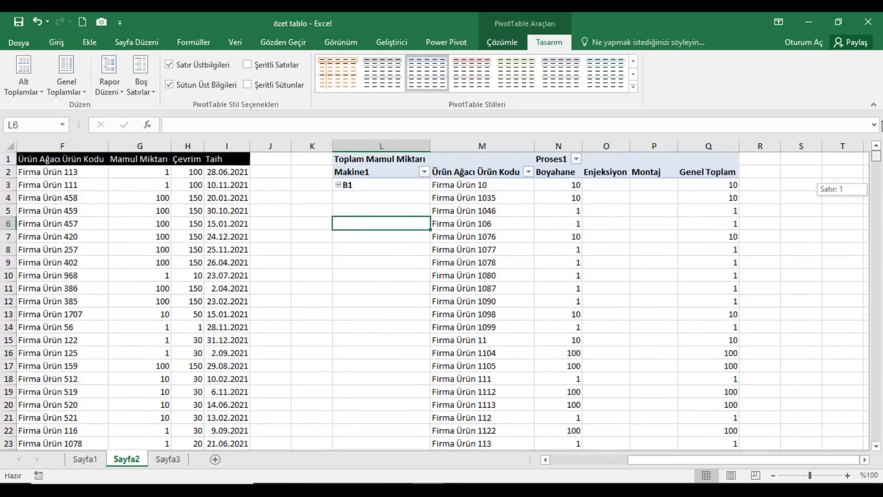
- Insert a blank row after each pivot group, then remove the blank rows again
{"action": "left_click", "coordinate": [151, 94]}
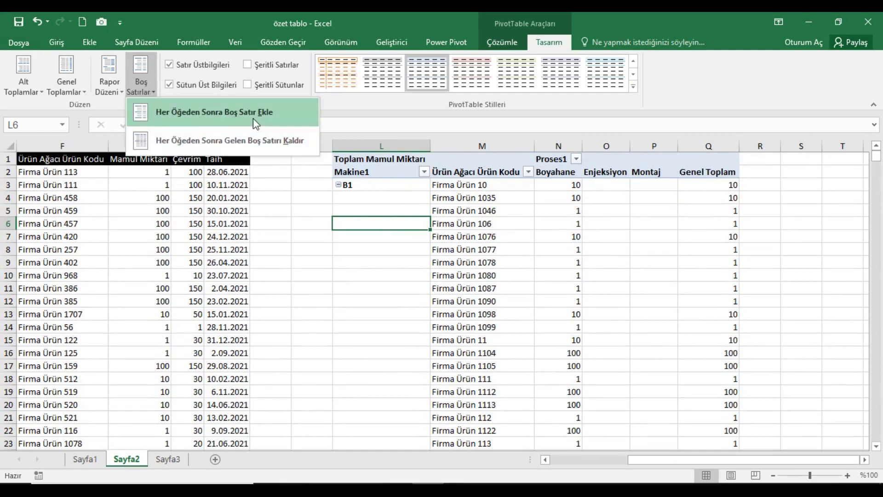
{"action": "left_click", "coordinate": [303, 237]}
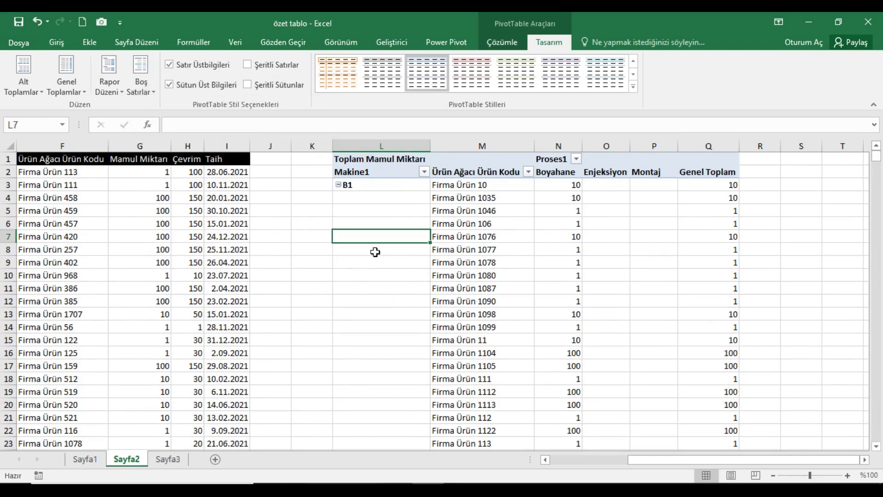
{"action": "scroll", "coordinate": [380, 263], "scroll_direction": "down", "scroll_amount": 6}
{"action": "scroll", "coordinate": [387, 267], "scroll_direction": "down", "scroll_amount": 13}
{"action": "scroll", "coordinate": [393, 270], "scroll_direction": "down", "scroll_amount": 13}
{"action": "scroll", "coordinate": [392, 270], "scroll_direction": "down", "scroll_amount": 8}
{"action": "scroll", "coordinate": [396, 279], "scroll_direction": "down", "scroll_amount": 18}
{"action": "scroll", "coordinate": [401, 280], "scroll_direction": "down", "scroll_amount": 16}
{"action": "scroll", "coordinate": [400, 286], "scroll_direction": "down", "scroll_amount": 6}
{"action": "scroll", "coordinate": [407, 290], "scroll_direction": "up", "scroll_amount": 3}
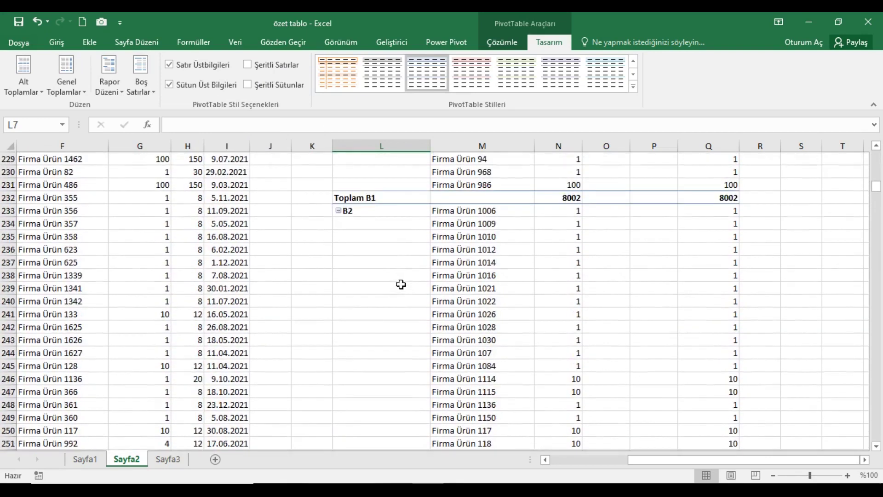
{"action": "scroll", "coordinate": [400, 267], "scroll_direction": "up", "scroll_amount": 2}
{"action": "left_click", "coordinate": [146, 92]}
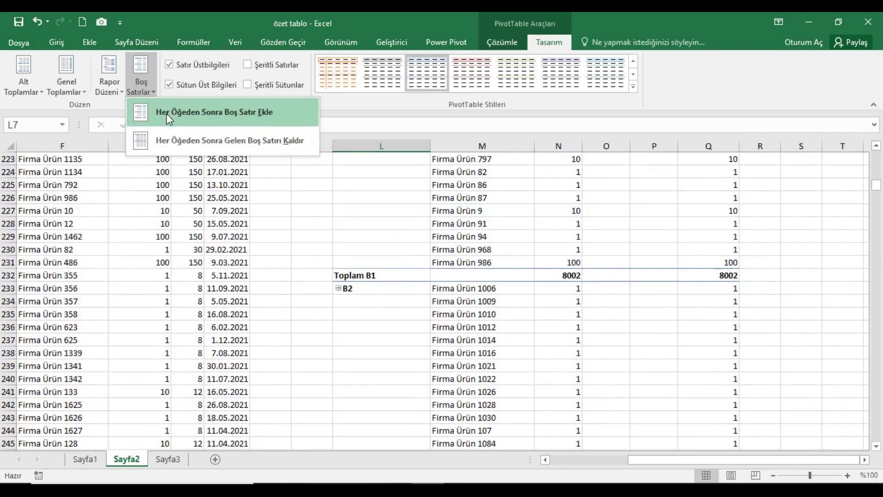
{"action": "left_click", "coordinate": [239, 119]}
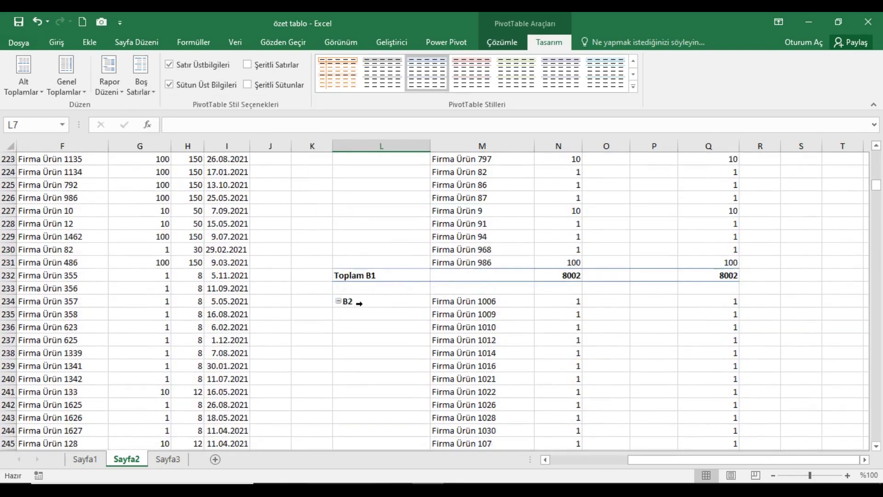
{"action": "scroll", "coordinate": [486, 305], "scroll_direction": "down", "scroll_amount": 14}
{"action": "scroll", "coordinate": [488, 306], "scroll_direction": "down", "scroll_amount": 8}
{"action": "scroll", "coordinate": [489, 307], "scroll_direction": "down", "scroll_amount": 11}
{"action": "scroll", "coordinate": [491, 308], "scroll_direction": "down", "scroll_amount": 14}
{"action": "scroll", "coordinate": [494, 310], "scroll_direction": "down", "scroll_amount": 1}
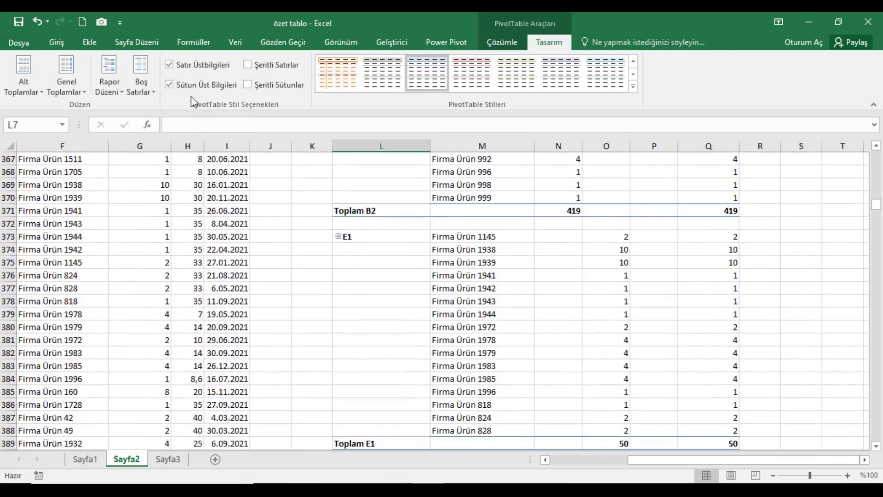
{"action": "left_click", "coordinate": [140, 88]}
{"action": "left_click", "coordinate": [184, 140]}
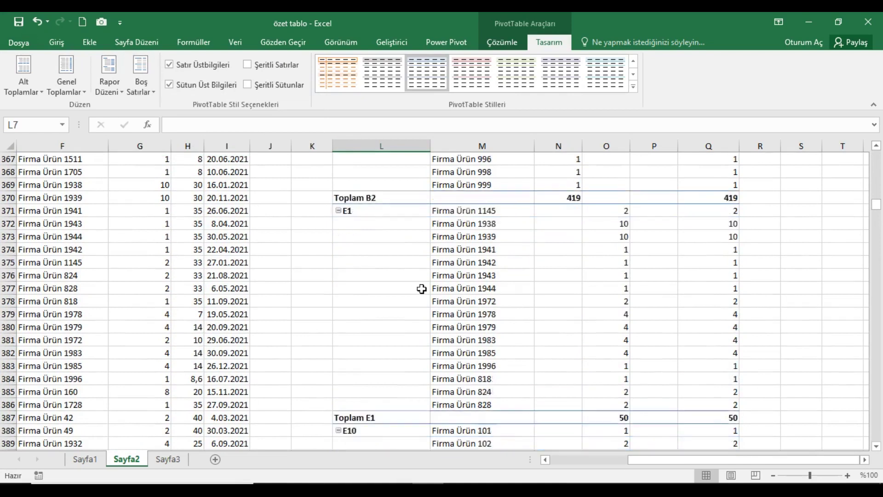
{"action": "scroll", "coordinate": [420, 283], "scroll_direction": "up", "scroll_amount": 11}
{"action": "left_click_drag", "start_coordinate": [877, 201], "coordinate": [877, 157]}
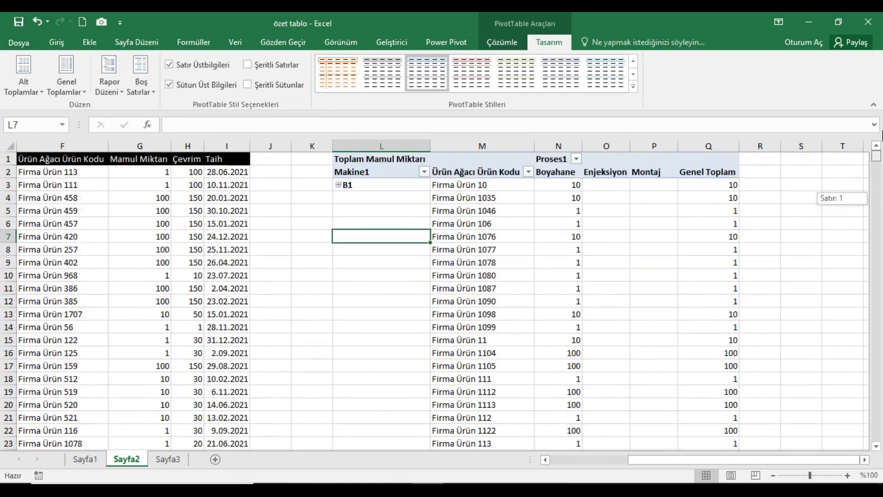
{"action": "left_click", "coordinate": [188, 64]}
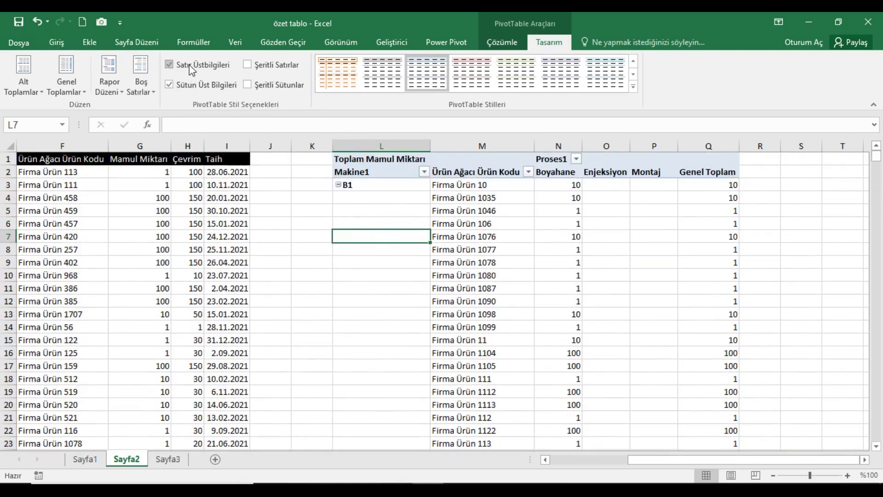
{"action": "left_click", "coordinate": [197, 68]}
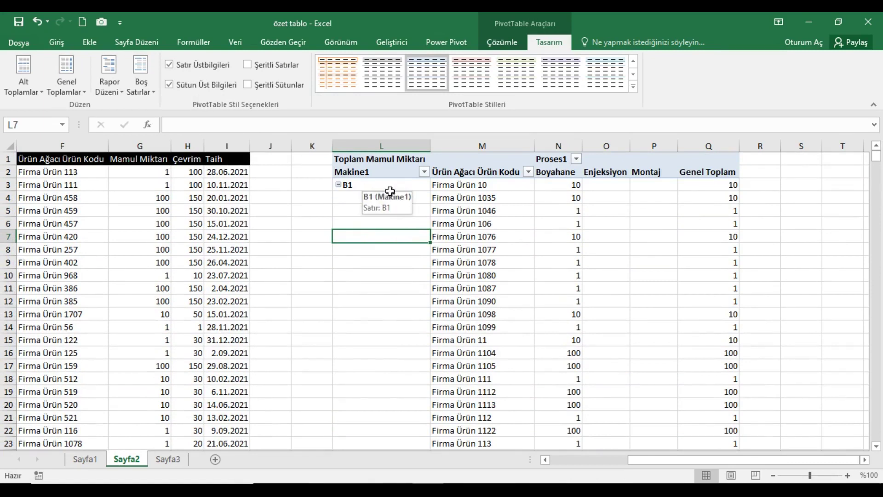
{"action": "left_click", "coordinate": [189, 90]}
{"action": "left_click", "coordinate": [209, 87]}
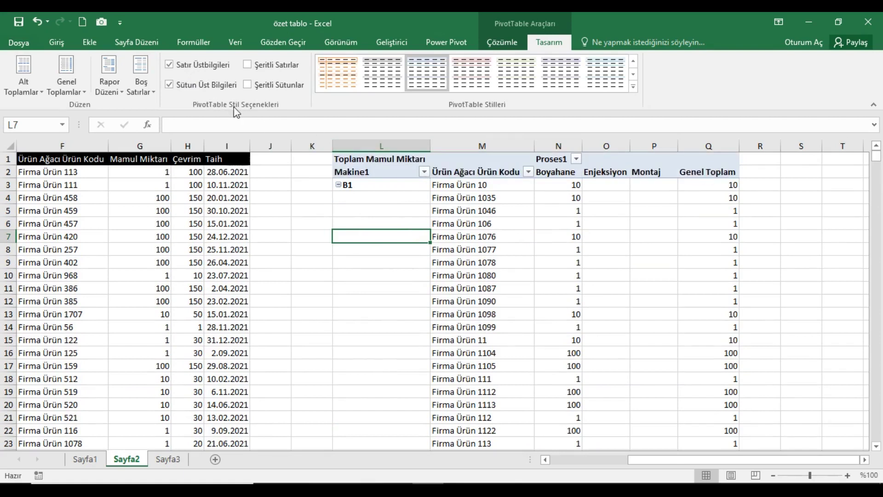
{"action": "left_click", "coordinate": [212, 90]}
{"action": "left_click", "coordinate": [209, 87]}
{"action": "left_click", "coordinate": [249, 65]}
{"action": "scroll", "coordinate": [670, 311], "scroll_direction": "down", "scroll_amount": 5}
{"action": "scroll", "coordinate": [669, 318], "scroll_direction": "up", "scroll_amount": 5}
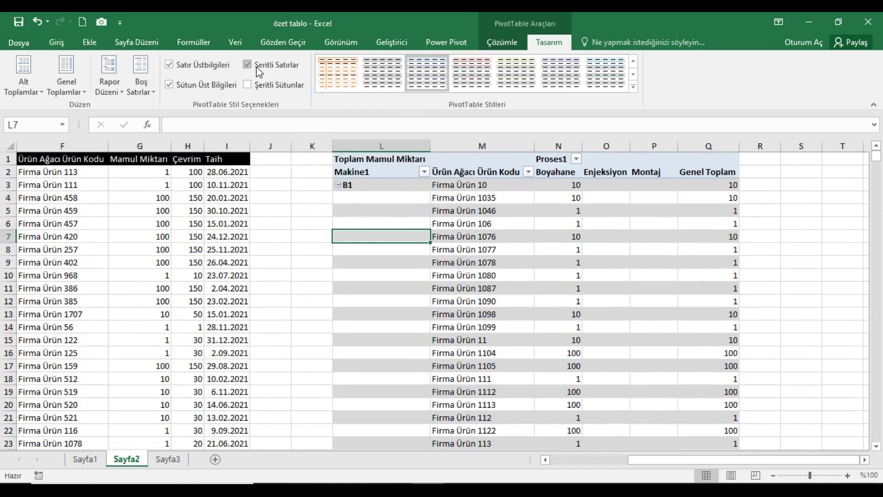
{"action": "left_click", "coordinate": [248, 65]}
{"action": "left_click", "coordinate": [248, 85]}
{"action": "left_click", "coordinate": [248, 65]}
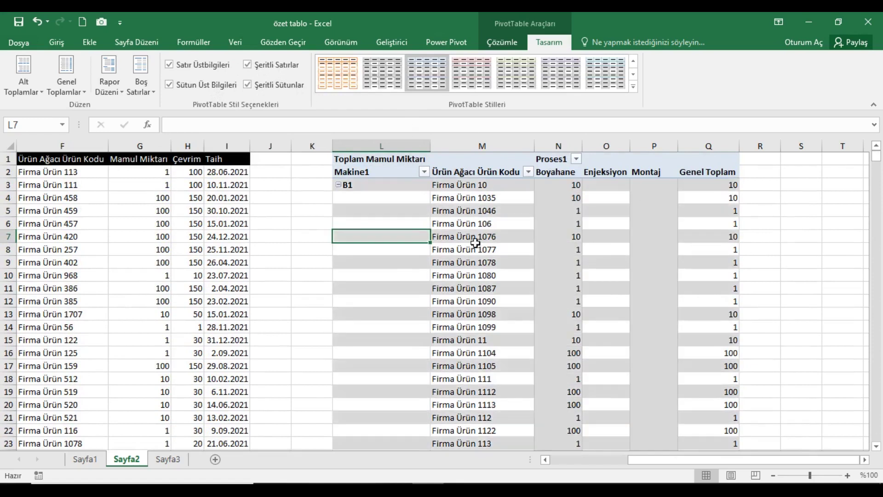
{"action": "scroll", "coordinate": [593, 332], "scroll_direction": "down", "scroll_amount": 6}
{"action": "scroll", "coordinate": [611, 326], "scroll_direction": "up", "scroll_amount": 6}
{"action": "left_click", "coordinate": [247, 65]}
{"action": "left_click", "coordinate": [247, 84]}
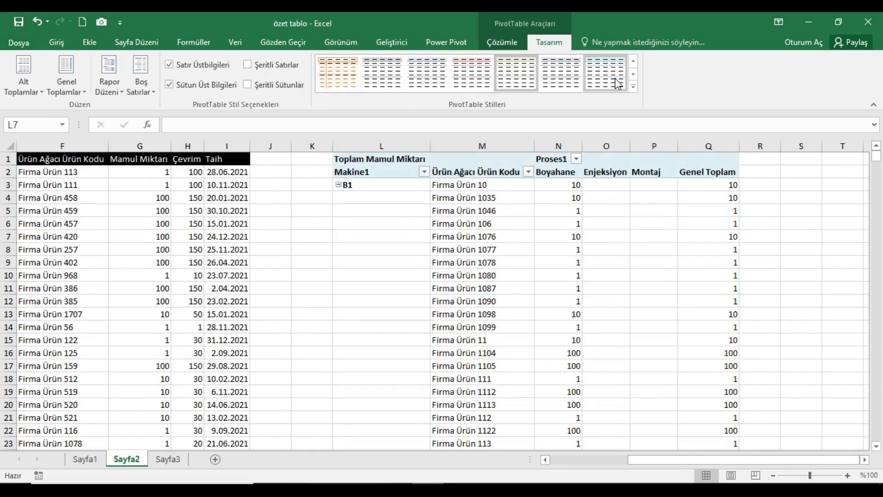
- Try orange, red dark, purple and plain light styles on the pivot
{"action": "left_click", "coordinate": [633, 86]}
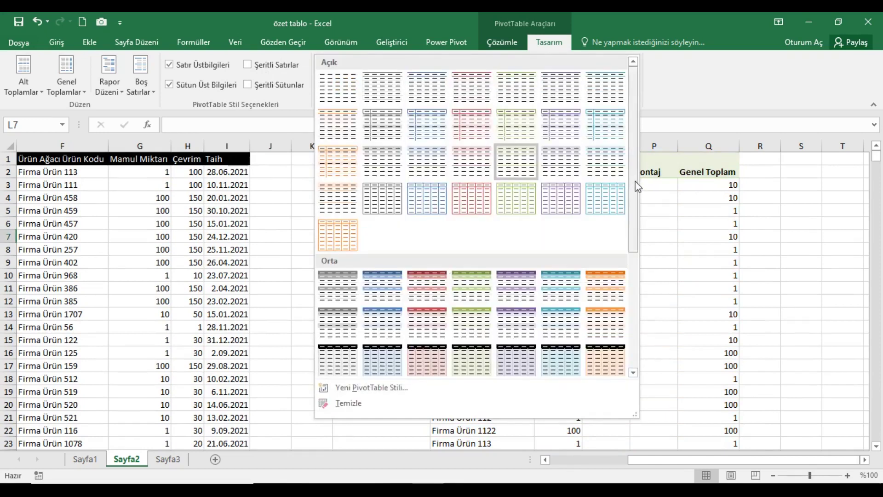
{"action": "scroll", "coordinate": [605, 276], "scroll_direction": "down", "scroll_amount": 5}
{"action": "left_click", "coordinate": [606, 319]}
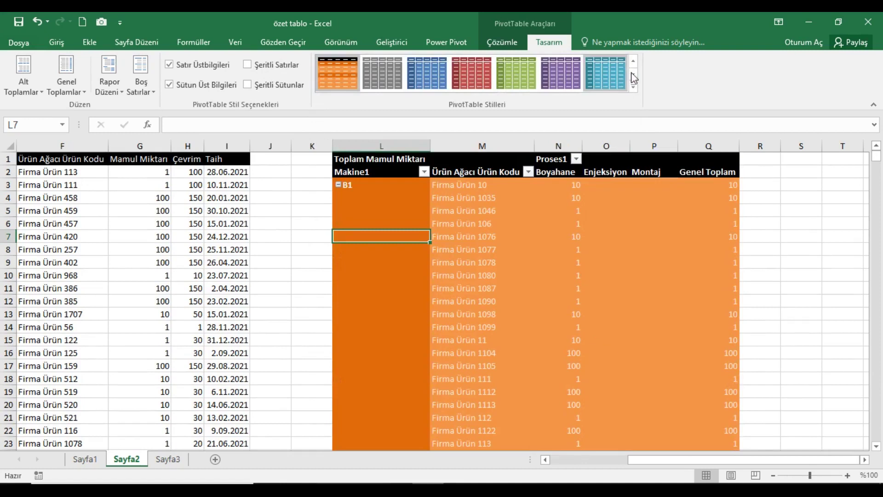
{"action": "left_click", "coordinate": [634, 87]}
{"action": "left_click", "coordinate": [427, 360]}
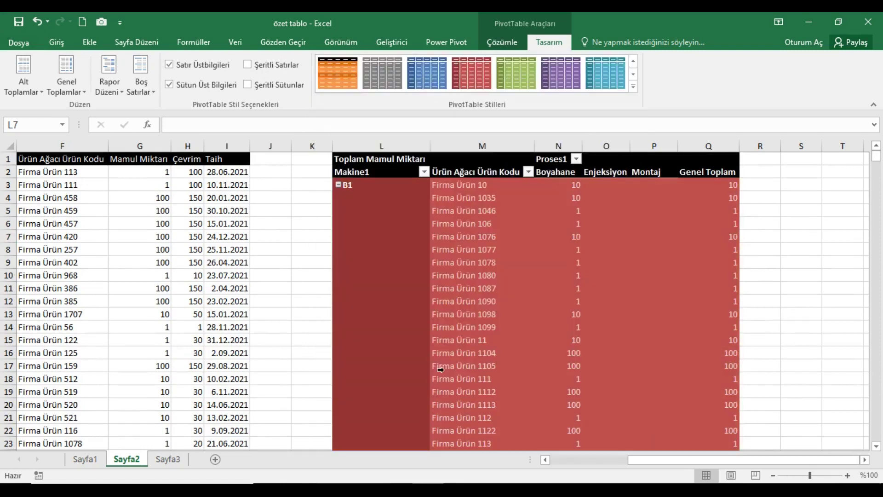
{"action": "left_click", "coordinate": [634, 86]}
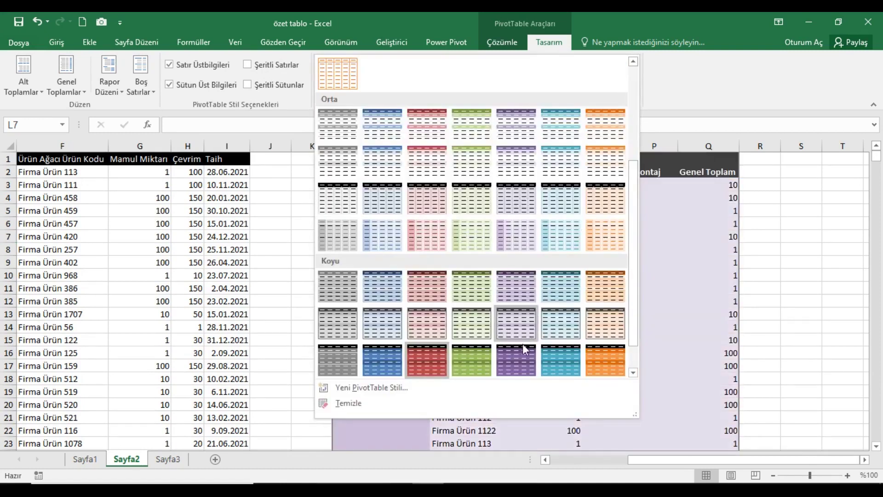
{"action": "left_click", "coordinate": [526, 338]}
{"action": "left_click", "coordinate": [633, 86]}
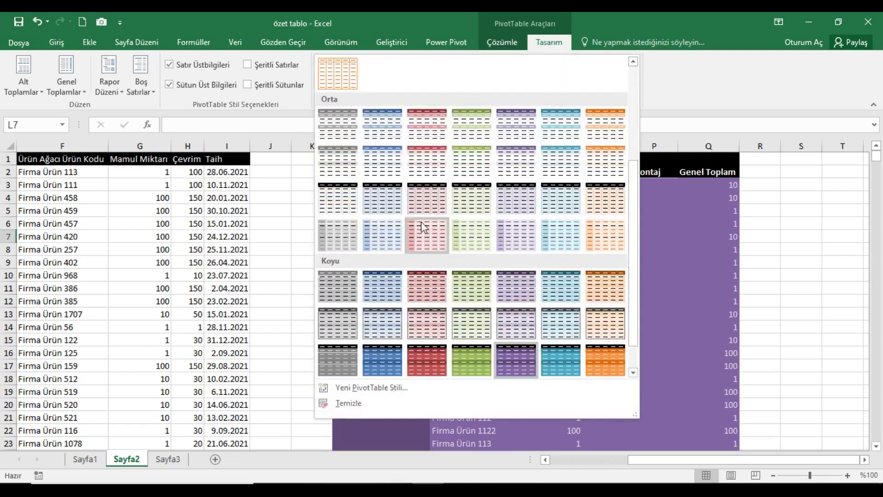
{"action": "scroll", "coordinate": [381, 187], "scroll_direction": "up", "scroll_amount": 5}
{"action": "left_click", "coordinate": [333, 95]}
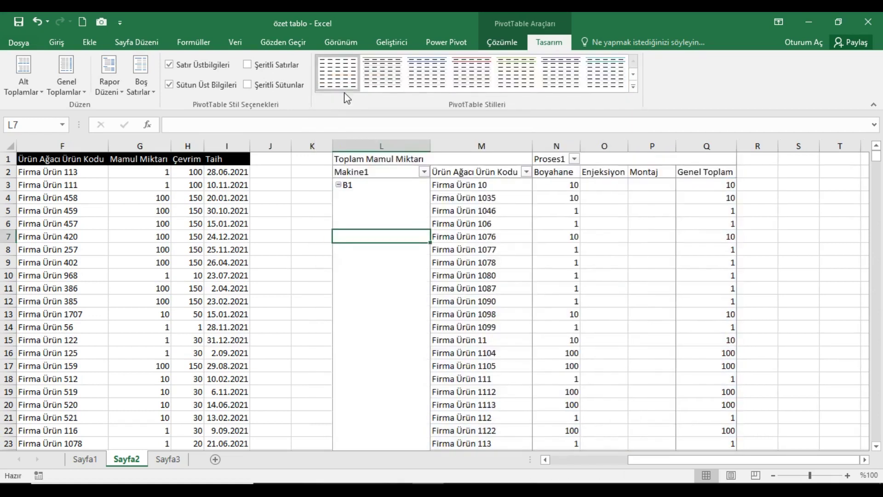
{"action": "left_click", "coordinate": [634, 86]}
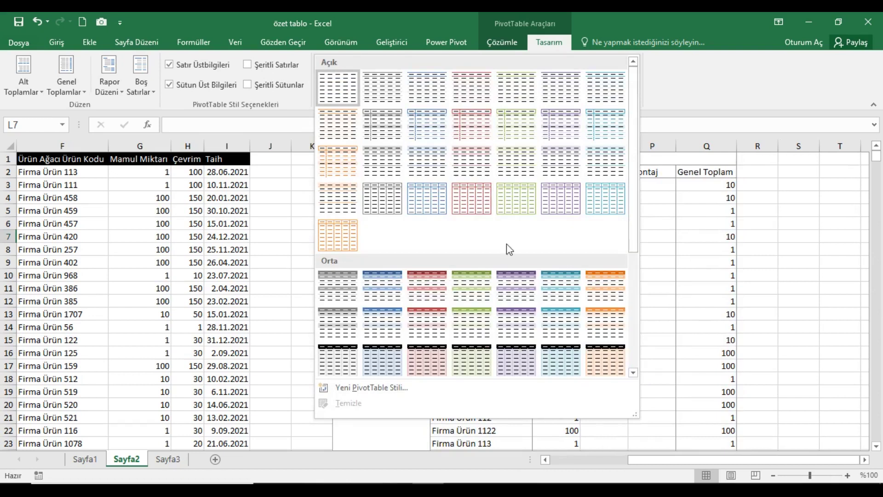
{"action": "key", "text": "Escape"}
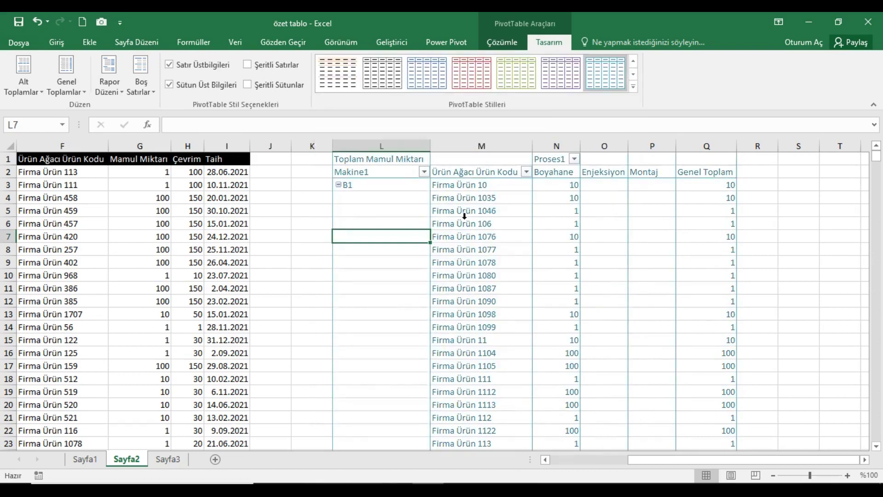
- Apply the red Medium PivotTable style and click outside the pivot
{"action": "left_click", "coordinate": [634, 86]}
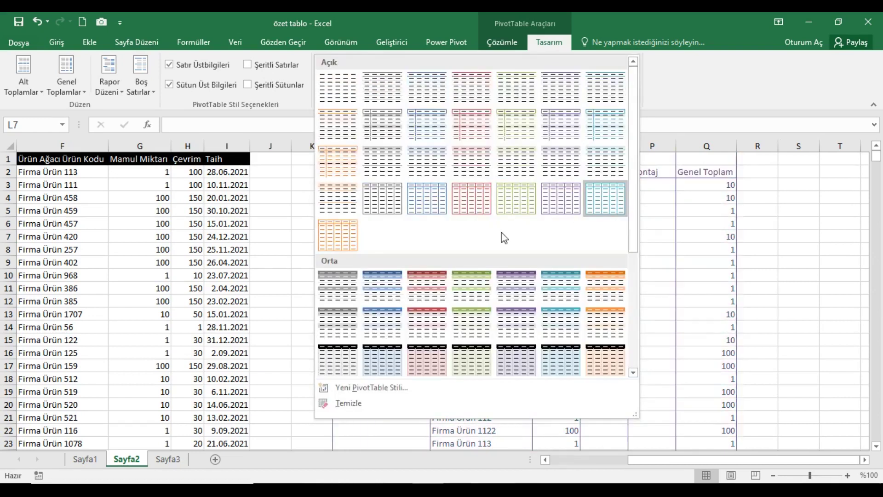
{"action": "left_click", "coordinate": [434, 283]}
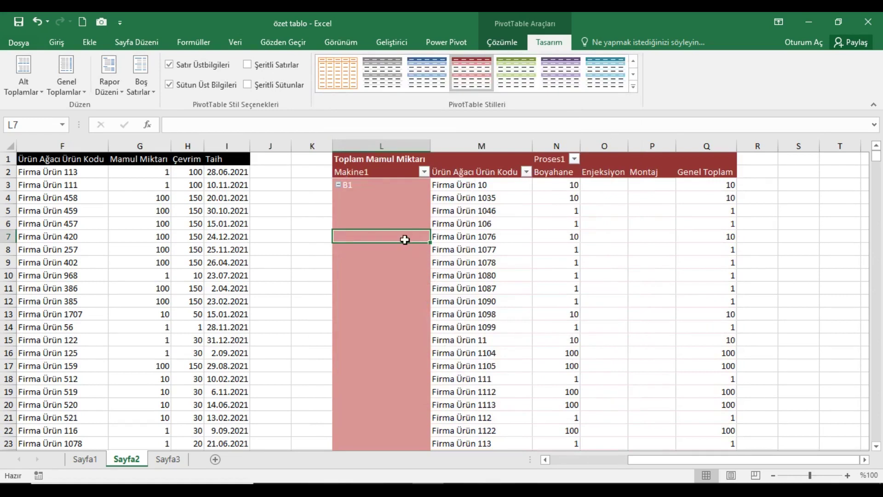
{"action": "left_click", "coordinate": [322, 237]}
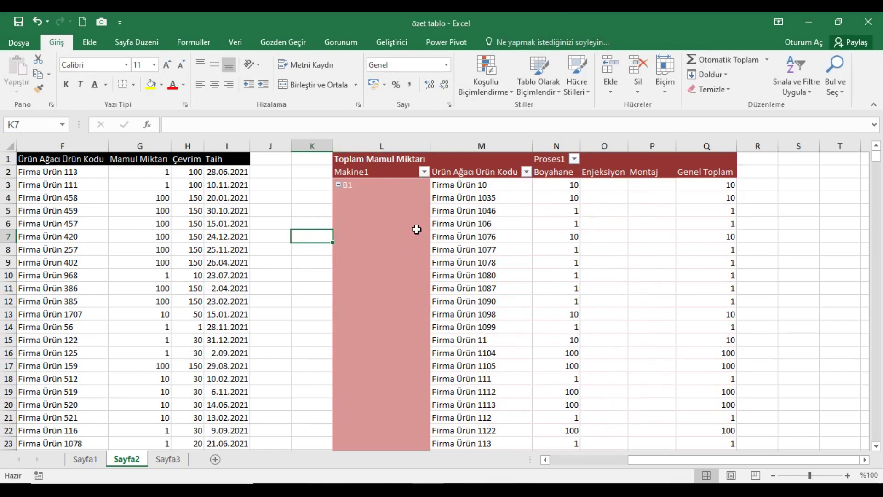
- Try deleting the Boyahane pivot value in N7 and dismiss the cannot-change warning
{"action": "left_click", "coordinate": [401, 243]}
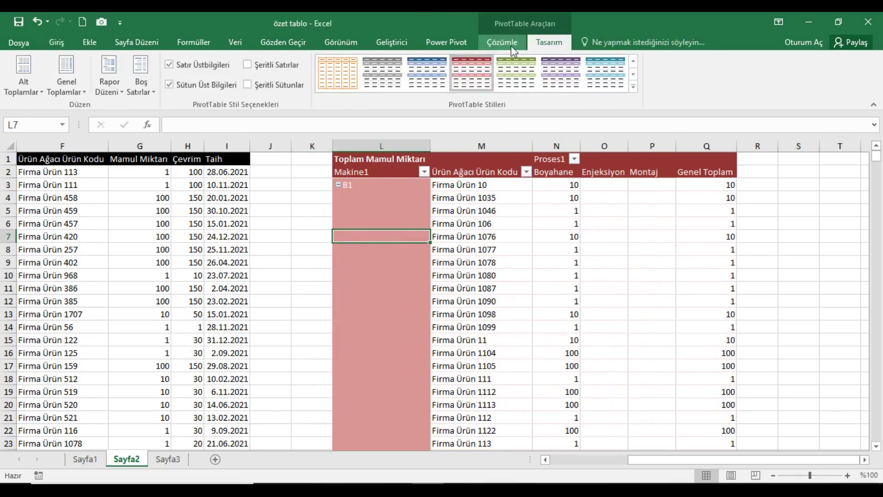
{"action": "left_click", "coordinate": [325, 237]}
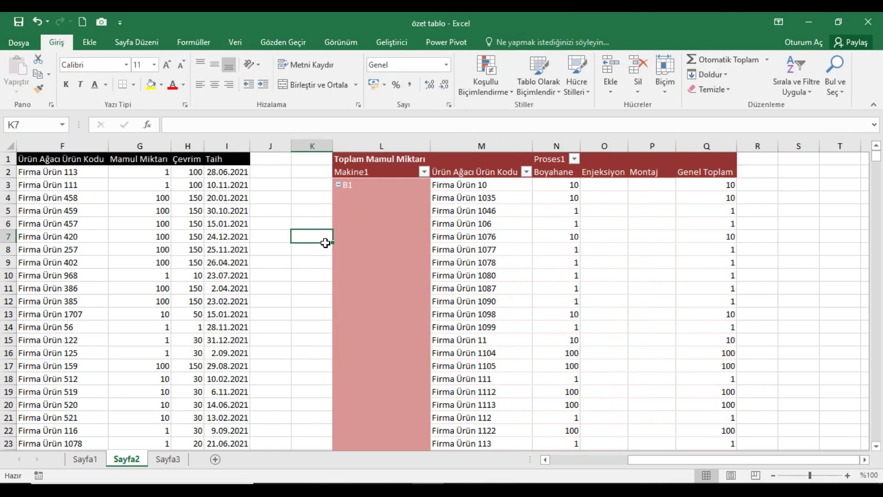
{"action": "left_click", "coordinate": [555, 236]}
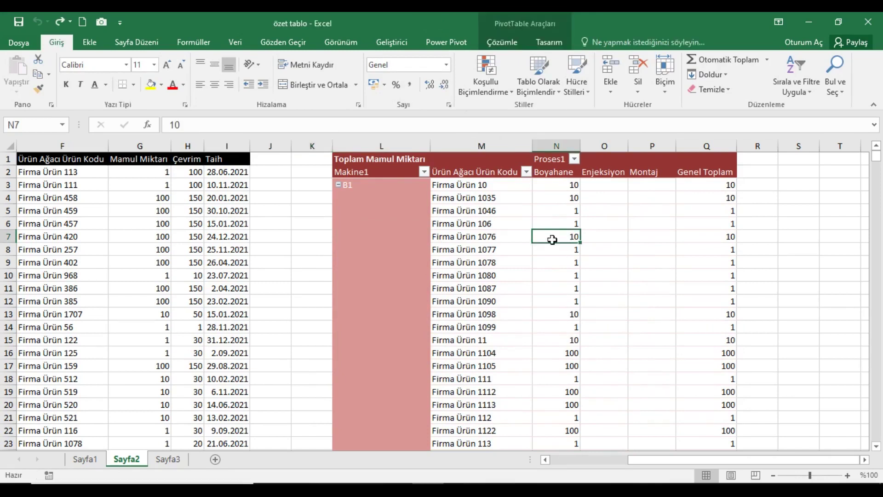
{"action": "key", "text": "Delete"}
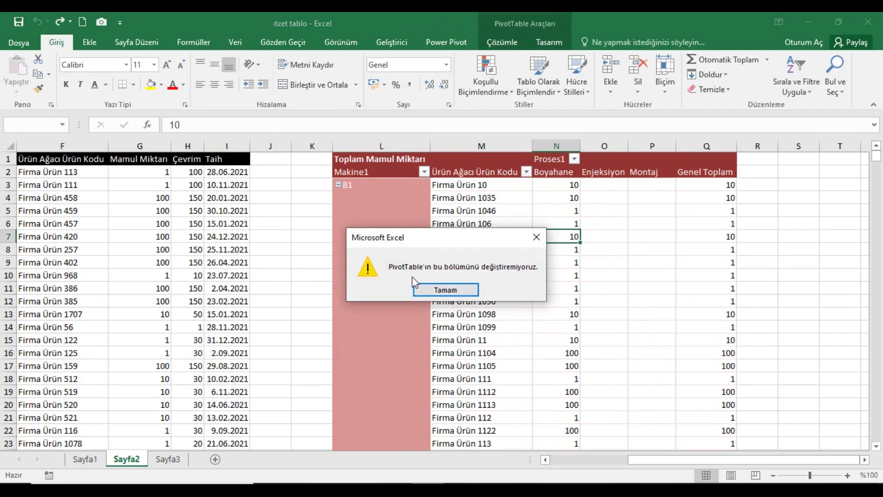
{"action": "left_click", "coordinate": [438, 288]}
- Shorten the pivot headers: M2 to 'Ürün Ağacı Ürü' and N2 to 'Boyaha'
{"action": "left_click", "coordinate": [479, 172]}
{"action": "left_click", "coordinate": [306, 126]}
{"action": "left_click", "coordinate": [280, 160]}
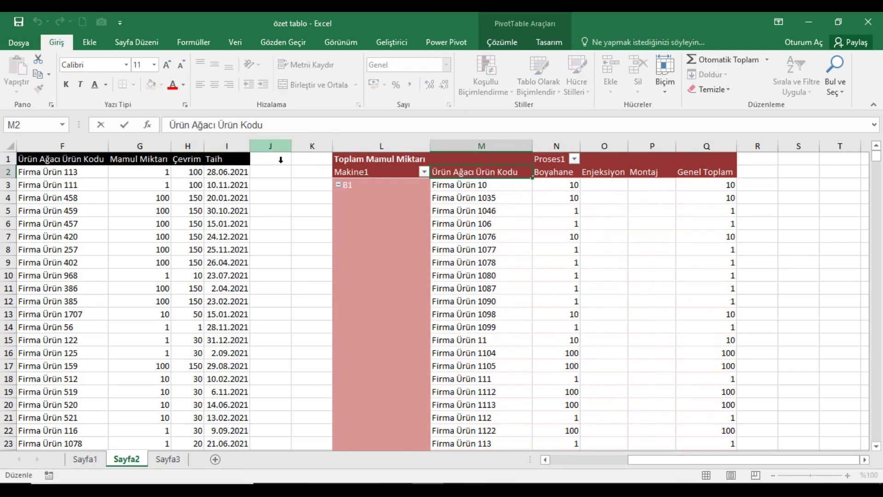
{"action": "key", "text": "Return"}
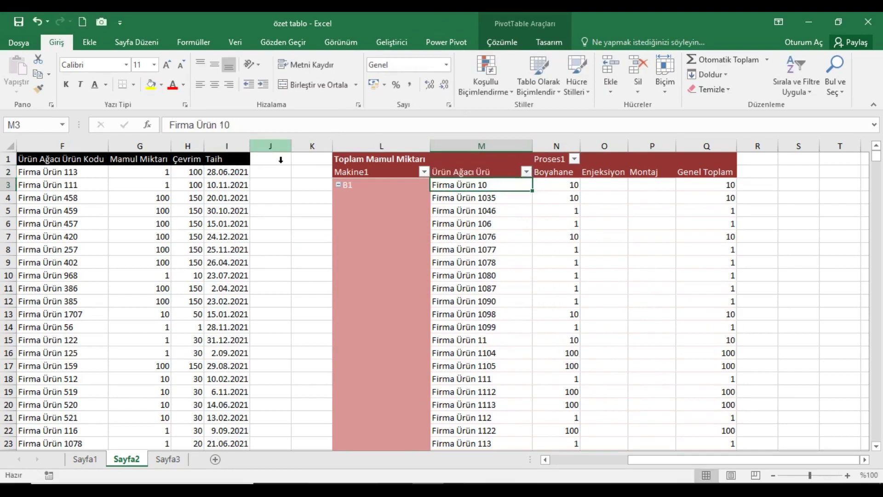
{"action": "left_click", "coordinate": [556, 177]}
{"action": "left_click", "coordinate": [226, 125]}
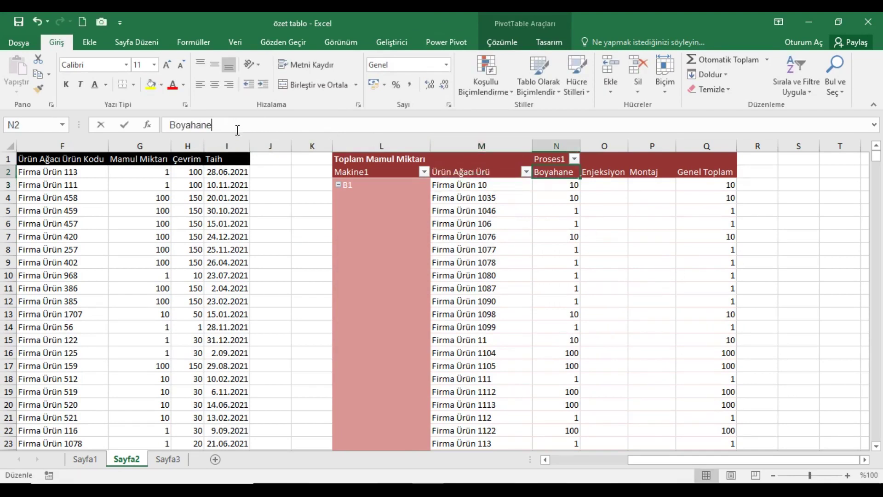
{"action": "key", "text": "BackSpace"}
{"action": "key", "text": "Return"}
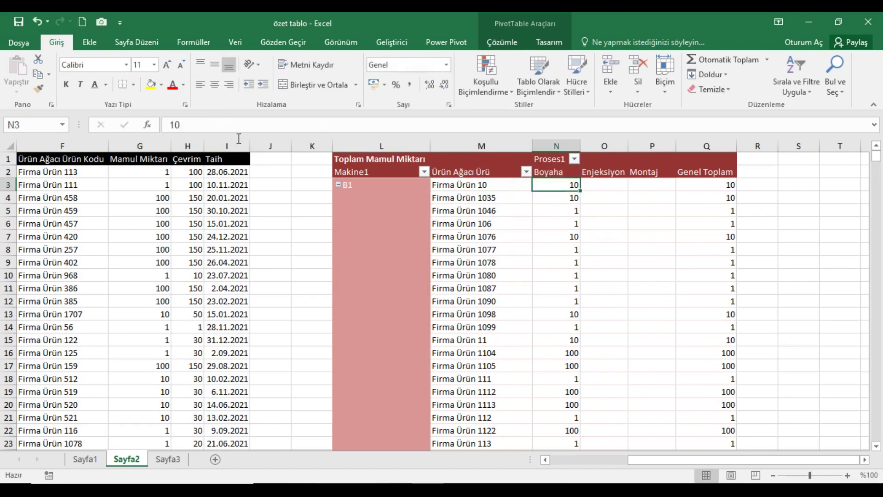
- Show the PivotTable field list from the pivot's right-click menu
{"action": "left_click", "coordinate": [716, 178]}
{"action": "left_click", "coordinate": [650, 187]}
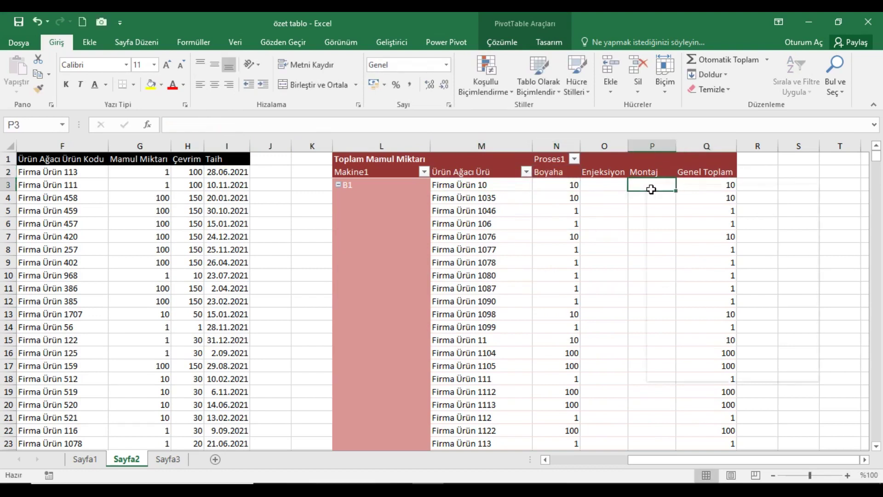
{"action": "right_click", "coordinate": [650, 187]}
{"action": "left_click", "coordinate": [689, 376]}
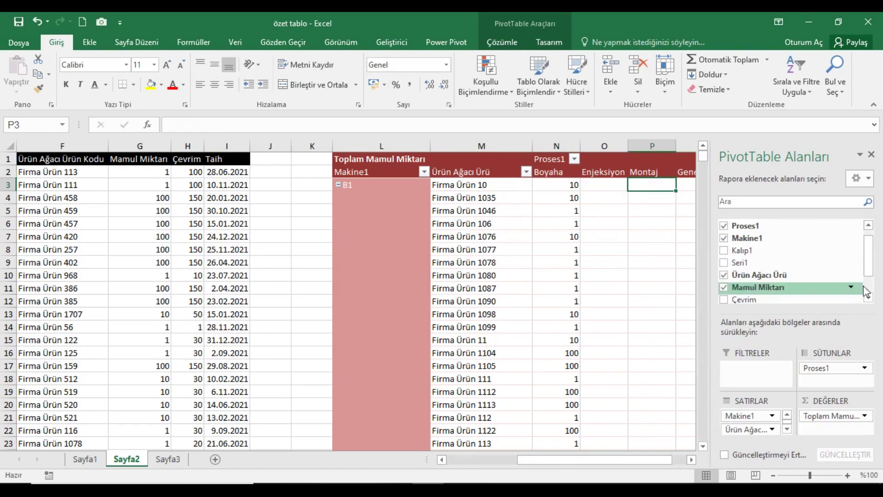
- Close the Seri No filter and exclude Boyaha from the Proses1 filter
{"action": "left_click_drag", "start_coordinate": [874, 270], "coordinate": [871, 246]}
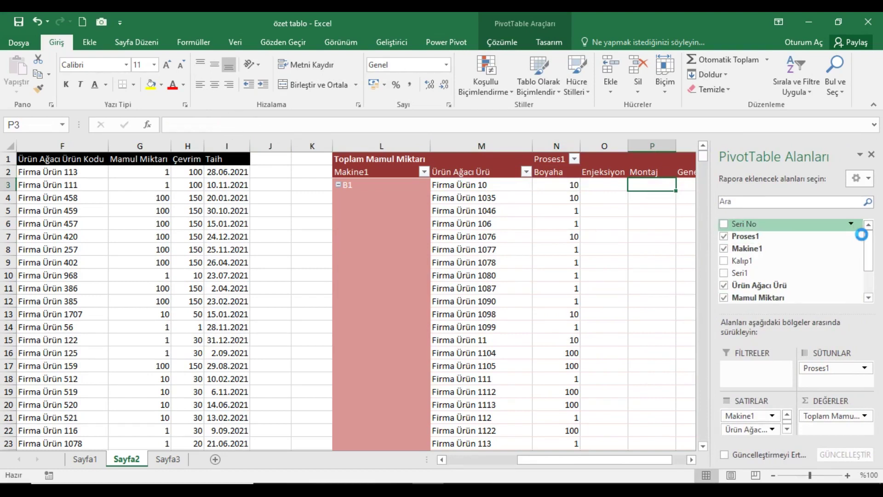
{"action": "left_click", "coordinate": [777, 247]}
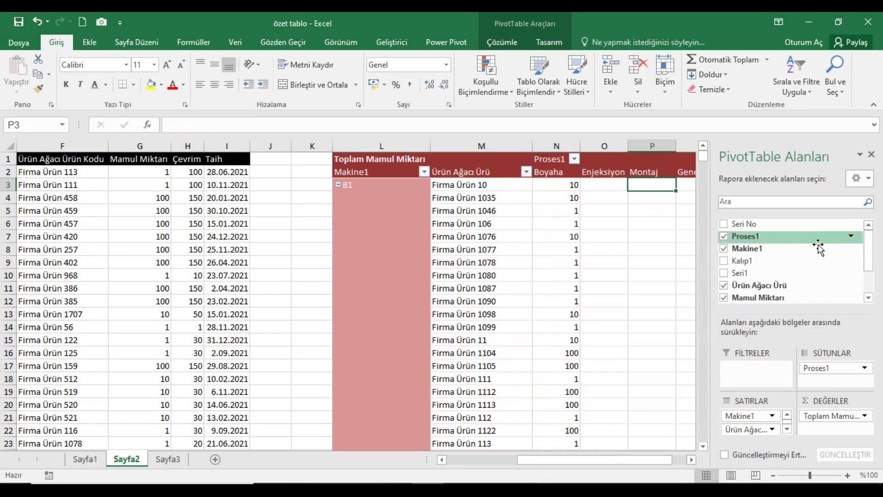
{"action": "left_click", "coordinate": [855, 237]}
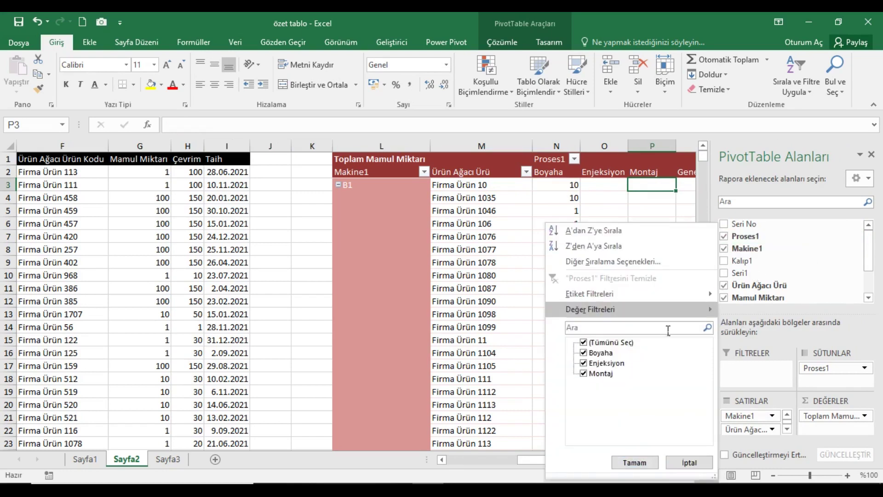
{"action": "left_click", "coordinate": [584, 352]}
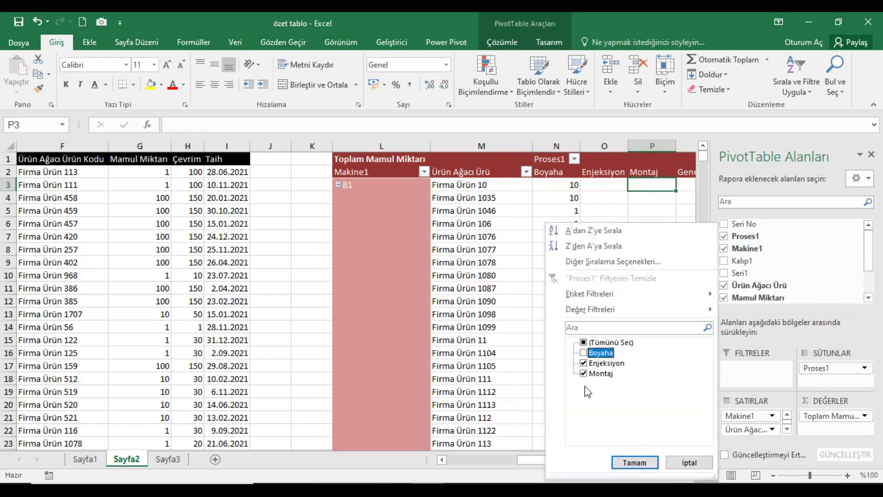
{"action": "left_click", "coordinate": [634, 463]}
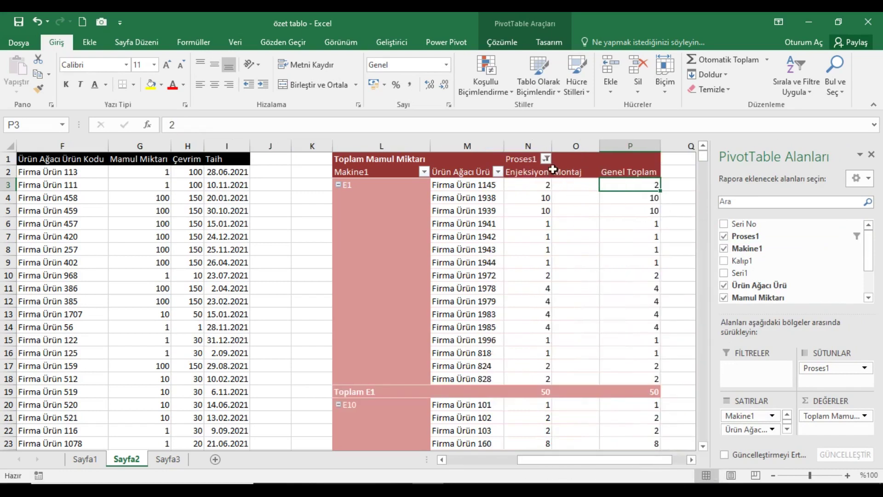
- Also exclude Montaj to keep only Enjeksiyon, then drill into Firma Ürün 1938's value
{"action": "left_click", "coordinate": [546, 158]}
{"action": "left_click", "coordinate": [427, 316]}
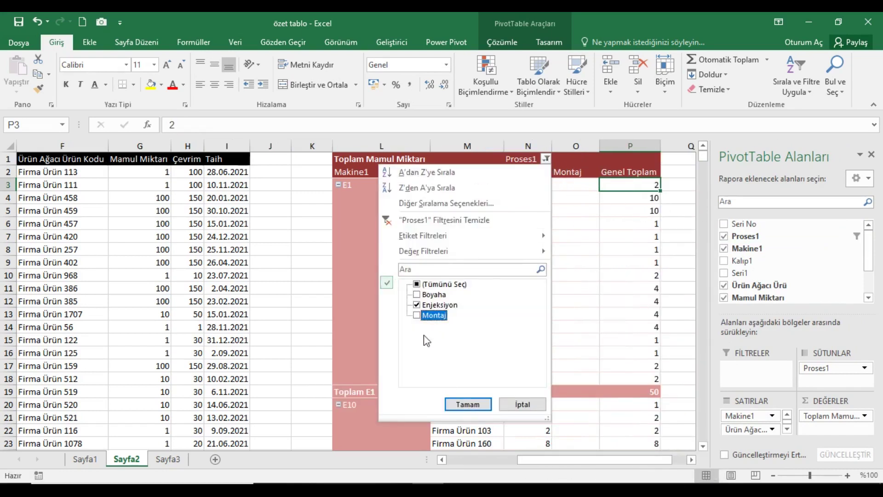
{"action": "left_click", "coordinate": [468, 405]}
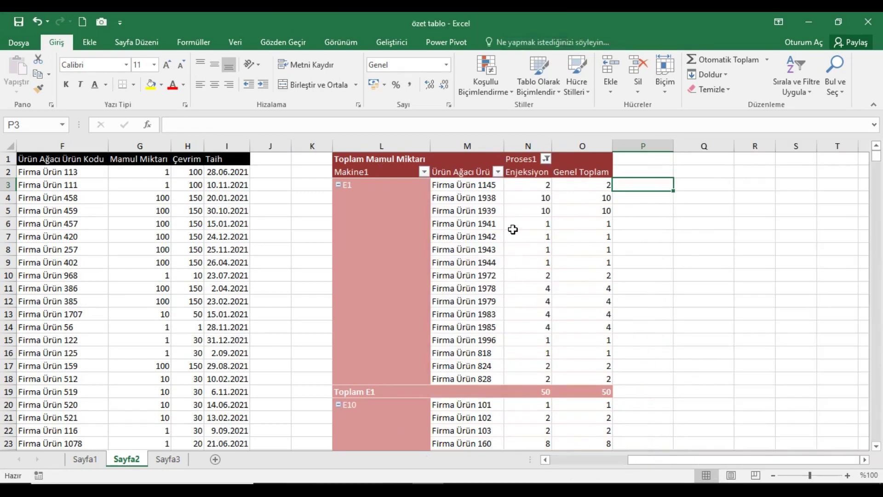
{"action": "left_click", "coordinate": [317, 164]}
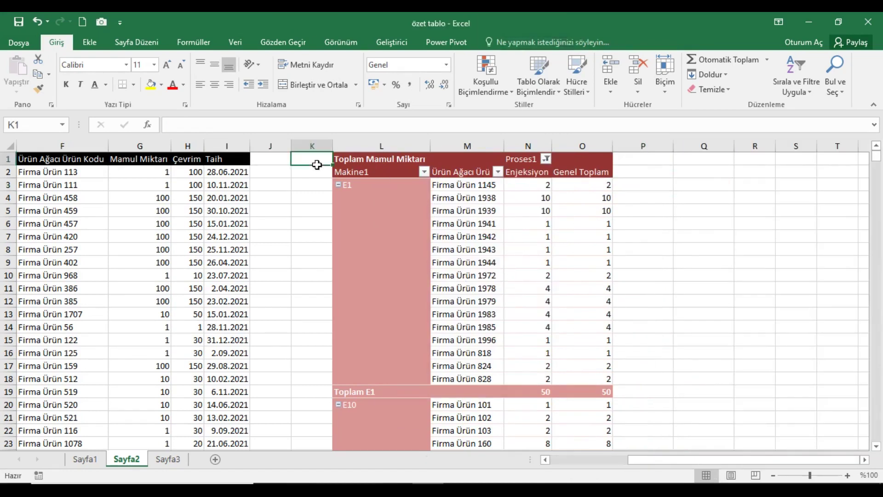
{"action": "double_click", "coordinate": [538, 204]}
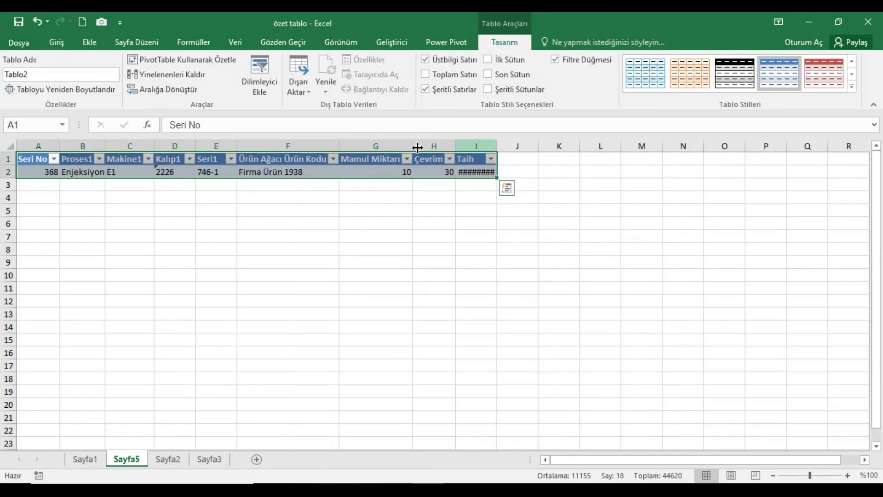
- Autofit date column I on Sayfa5, select the A2:I2 detail row, and return to Sayfa2
{"action": "left_click", "coordinate": [477, 147]}
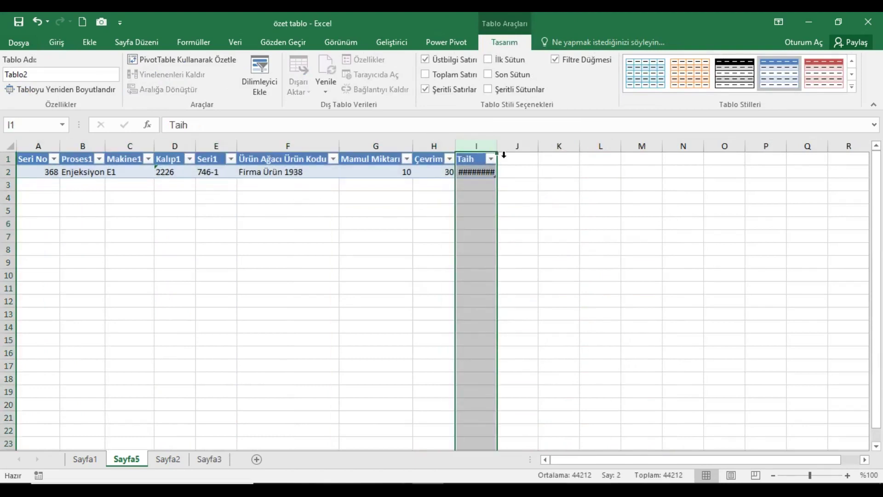
{"action": "double_click", "coordinate": [497, 146]}
{"action": "left_click_drag", "start_coordinate": [56, 175], "coordinate": [480, 171]}
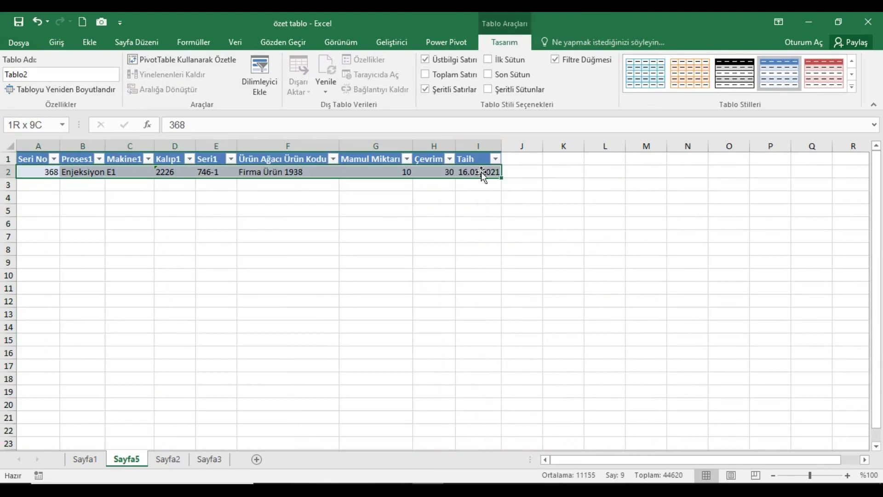
{"action": "left_click", "coordinate": [175, 458]}
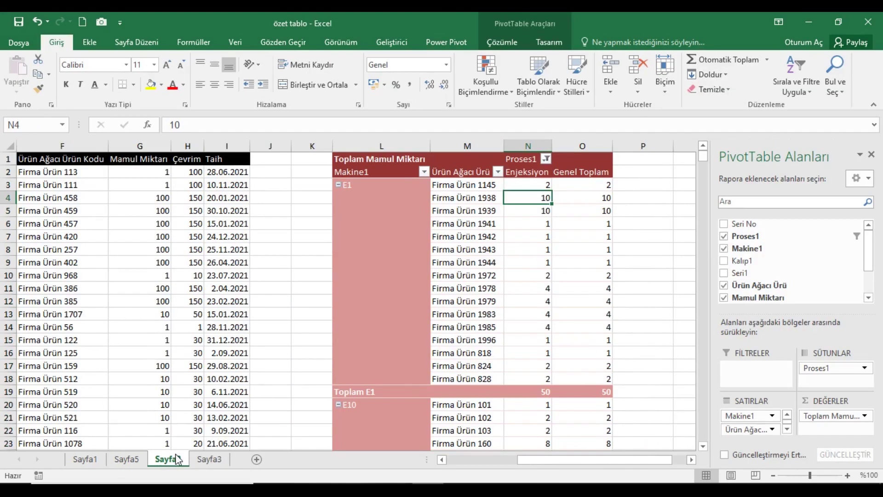